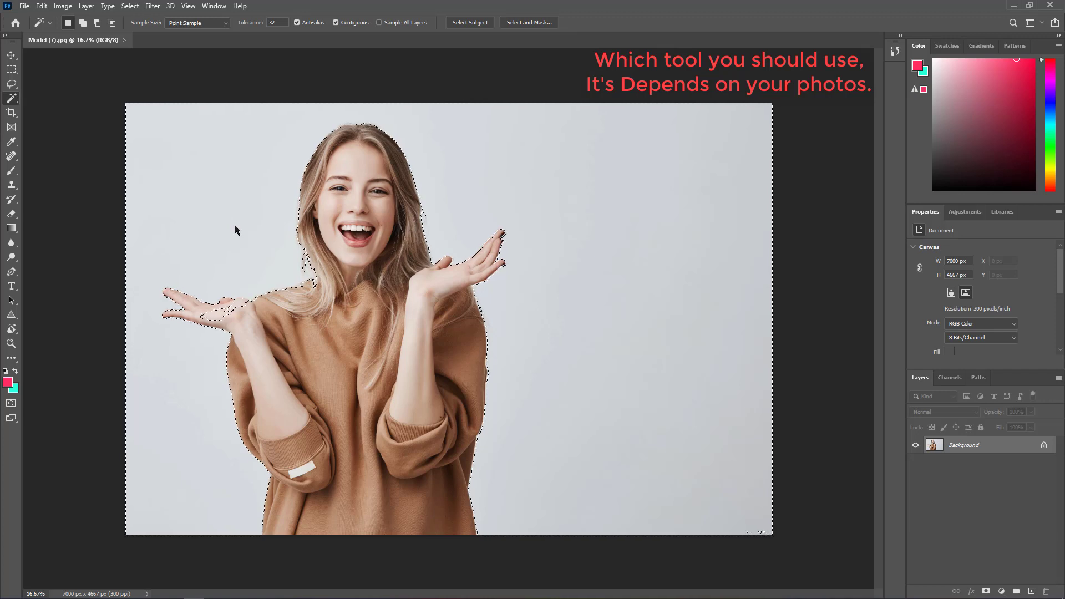
# Remove the raised hand's area from the background selection with the Quick Selection Tool, and invert the selection to cover the woman.
pyautogui.rightClick(11, 98)
pyautogui.click(54, 112)
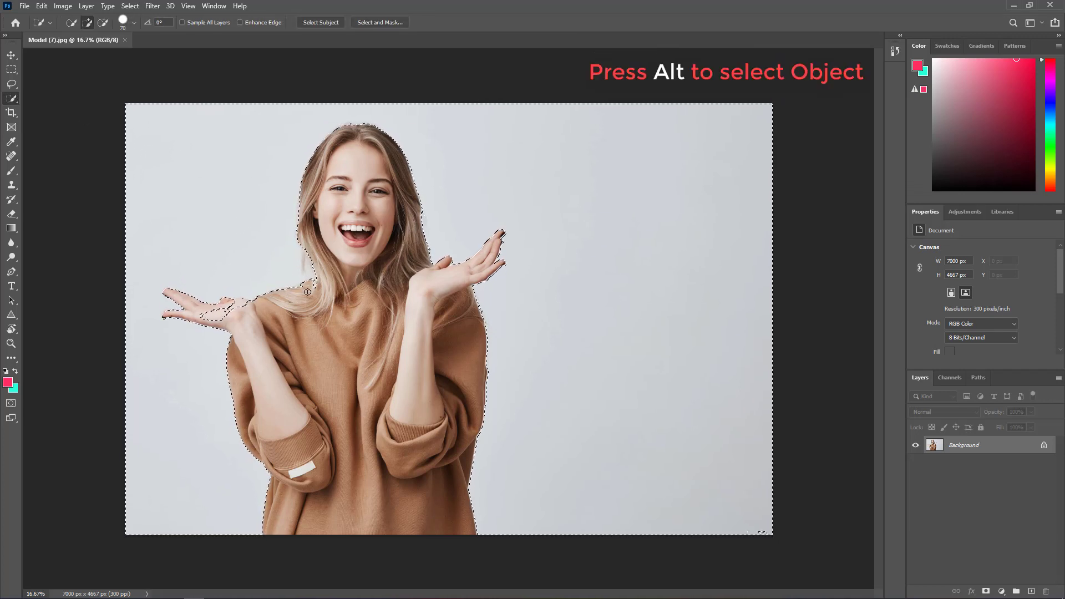
pyautogui.press('alt')
pyautogui.click(302, 262)
pyautogui.keyDown('alt'); pyautogui.click(221, 313); pyautogui.keyUp('alt')
pyautogui.click(131, 6)
pyautogui.click(139, 49)
# Copy the selected woman to a new layer and move the copy toward the right side of the canvas.
pyautogui.rightClick(373, 330)
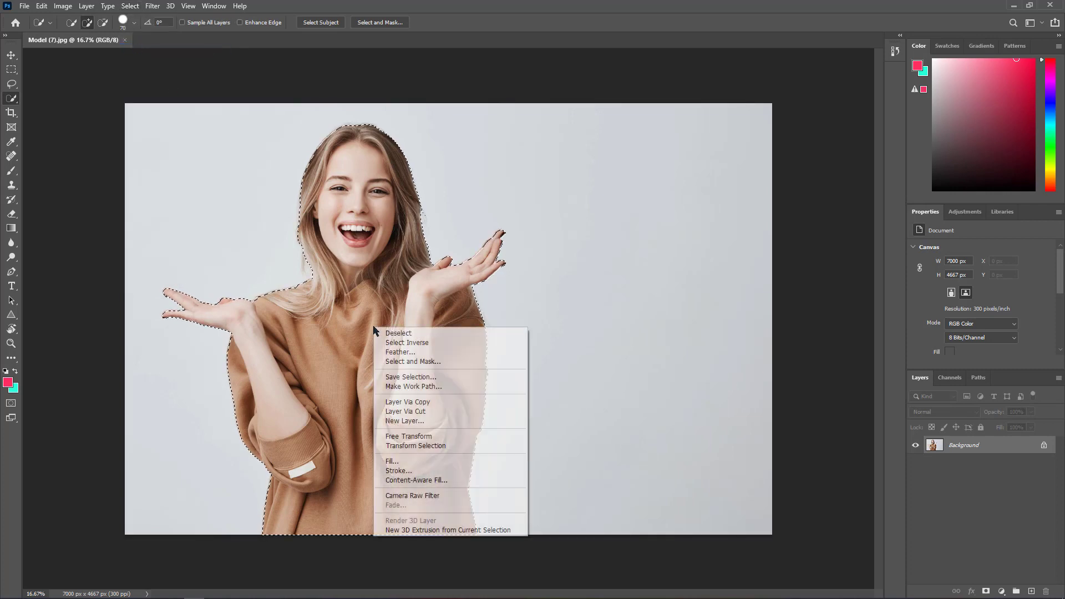
pyautogui.click(435, 403)
pyautogui.press('v')
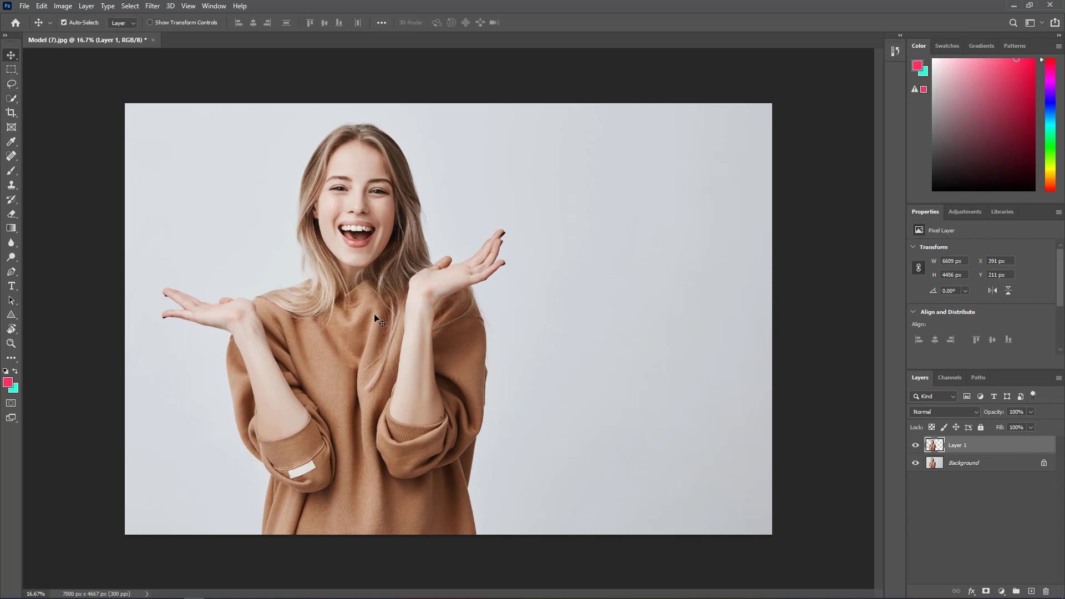
pyautogui.moveTo(361, 280)
pyautogui.mouseDown()
pyautogui.moveTo(575, 258)
pyautogui.moveTo(562, 265)
pyautogui.mouseUp()
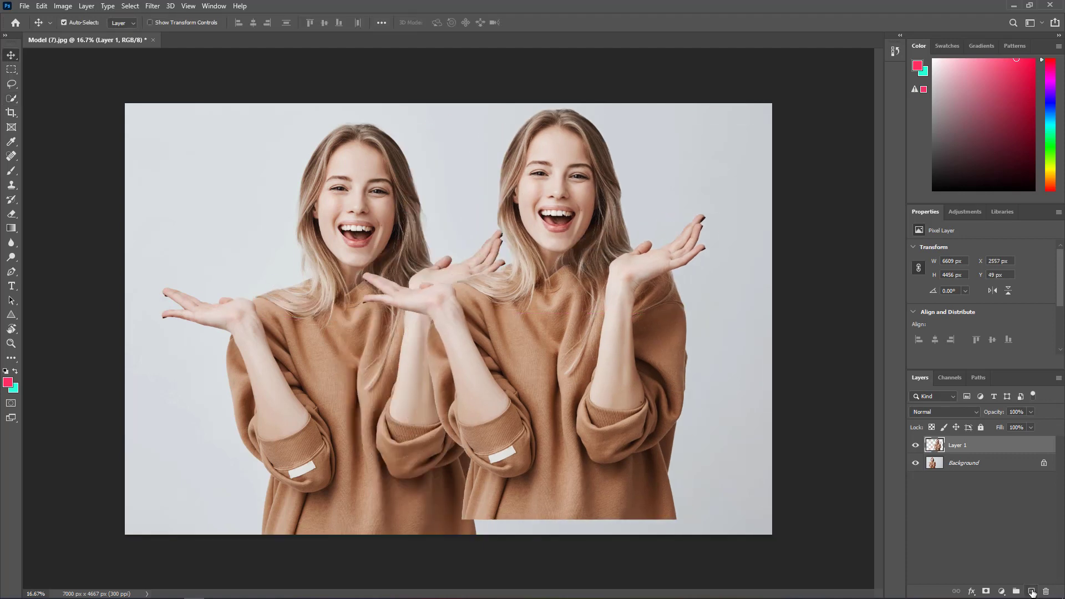
# Add an empty layer beneath Layer 1 and fill its whole canvas area with black at 100% opacity.
pyautogui.click(1032, 591)
pyautogui.moveTo(986, 448); pyautogui.dragTo(984, 470)
pyautogui.click(12, 73)
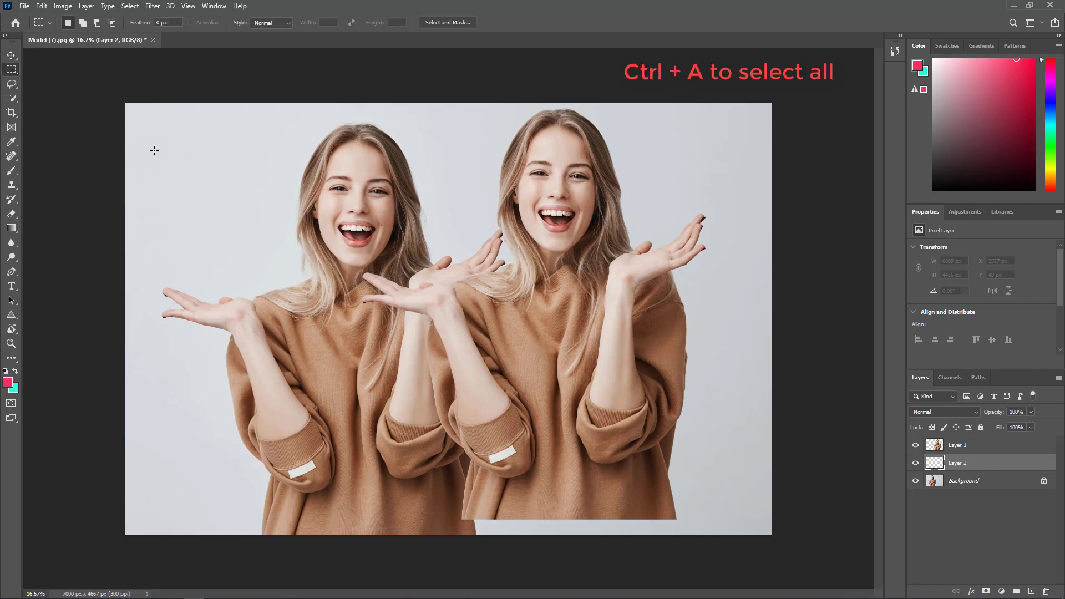
pyautogui.hotkey('ctrl', 'a')
pyautogui.rightClick(206, 151)
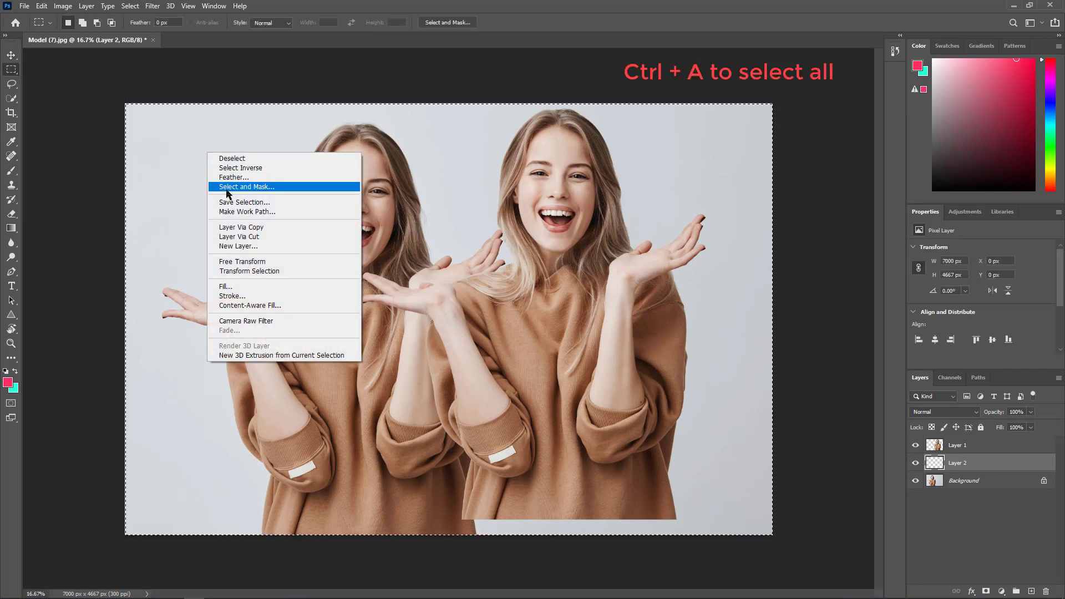
pyautogui.click(249, 287)
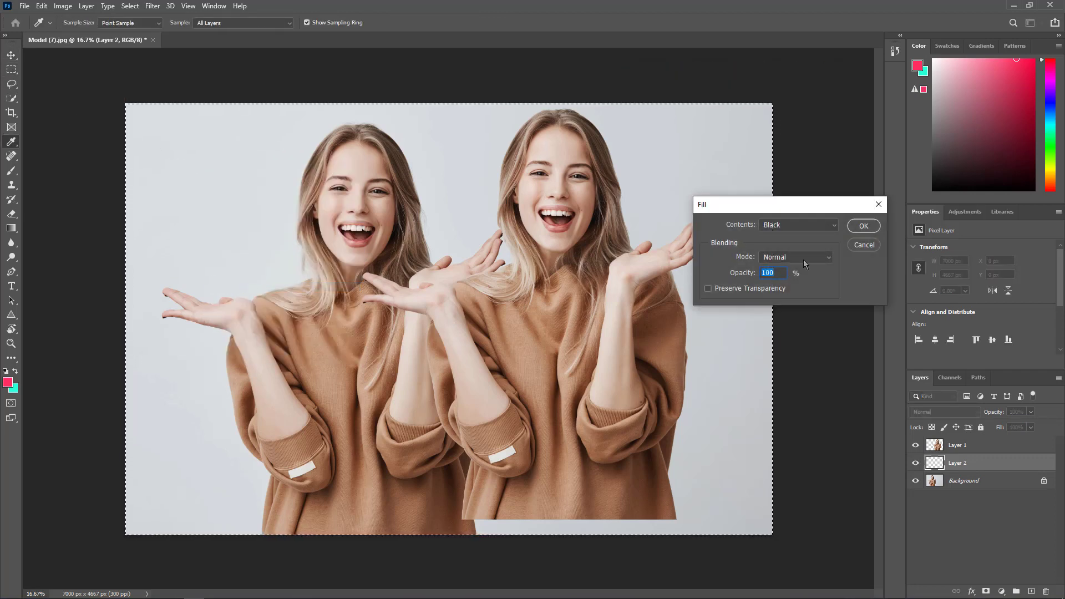
pyautogui.click(861, 226)
pyautogui.hotkey('ctrl', 'd')
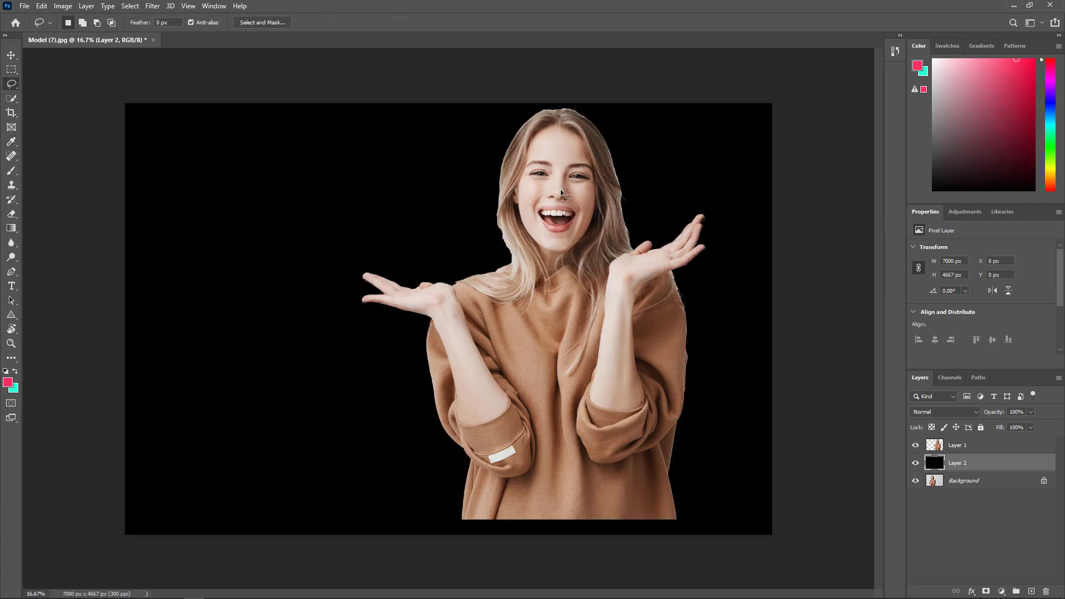
# Move the cut-out woman back toward the middle of the black canvas.
pyautogui.press('v')
pyautogui.moveTo(560, 190)
pyautogui.mouseDown()
pyautogui.moveTo(445, 195)
pyautogui.moveTo(464, 199)
pyautogui.mouseUp()
# Ready the Eraser with a Hard Round brush at 100% opacity and flow, and reduce its brush size.
pyautogui.click(12, 214)
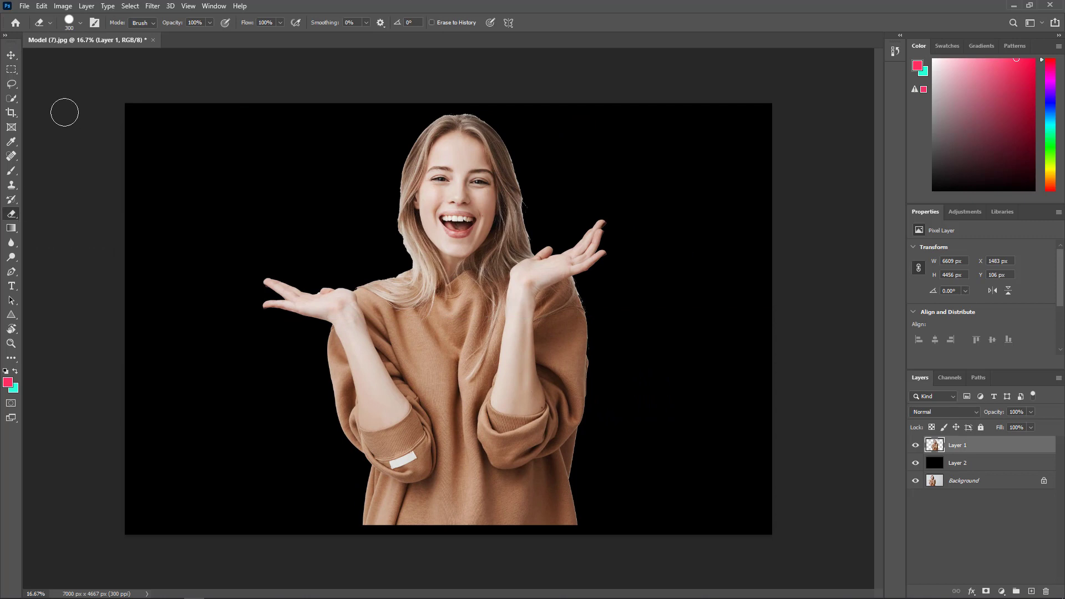
pyautogui.click(78, 23)
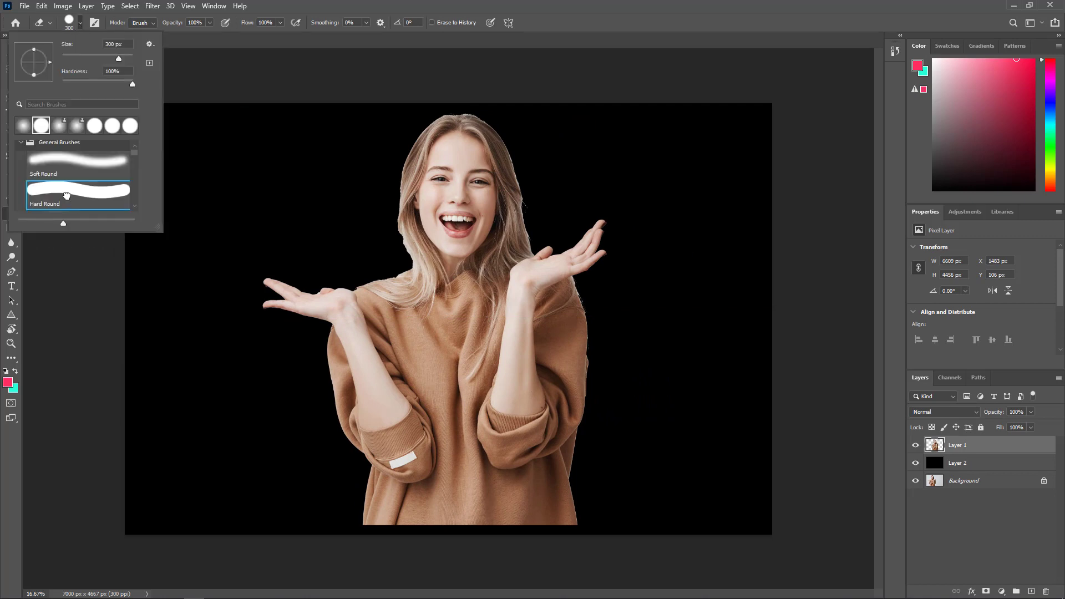
pyautogui.click(203, 22)
pyautogui.click(282, 24)
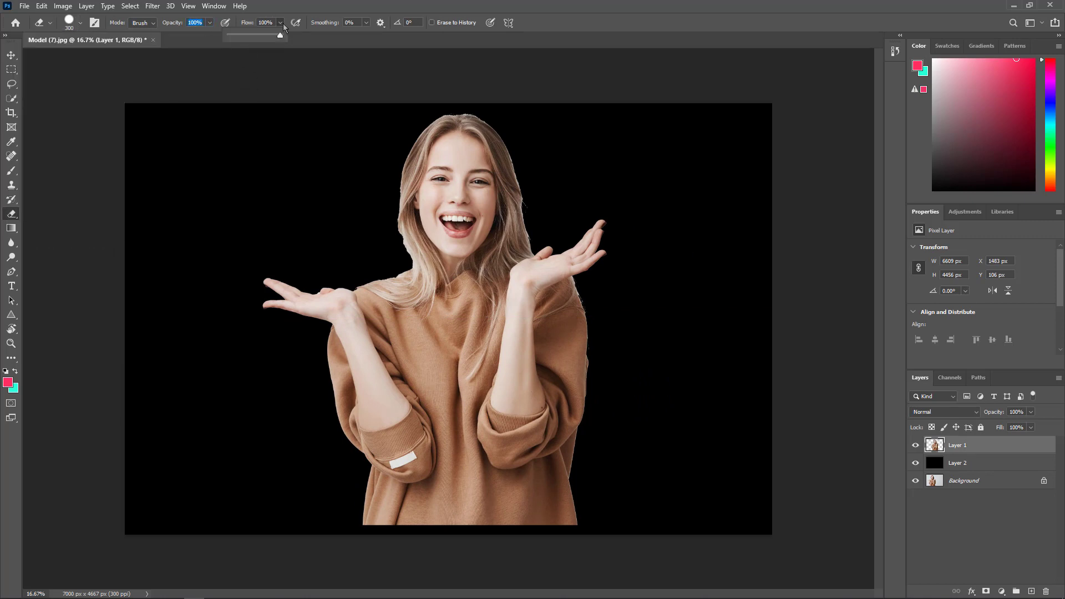
pyautogui.click(282, 23)
pyautogui.click(384, 236)
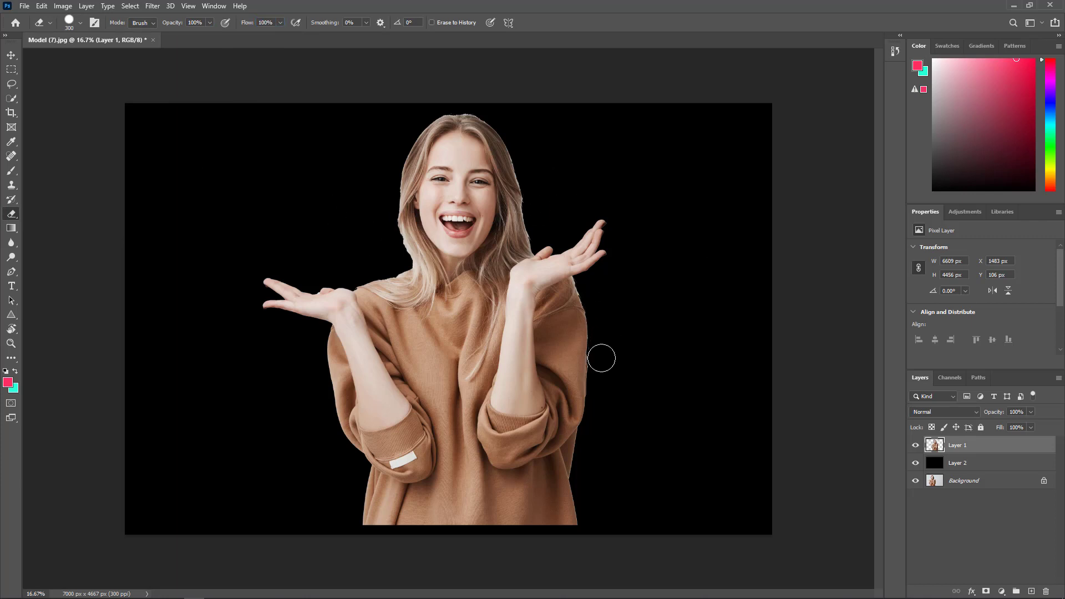
pyautogui.press('[')
pyautogui.press('[')
# Scale the cut-out woman proportionally to about 69% and place her near the centre of the canvas.
pyautogui.click(11, 55)
pyautogui.hotkey('ctrl', 't')
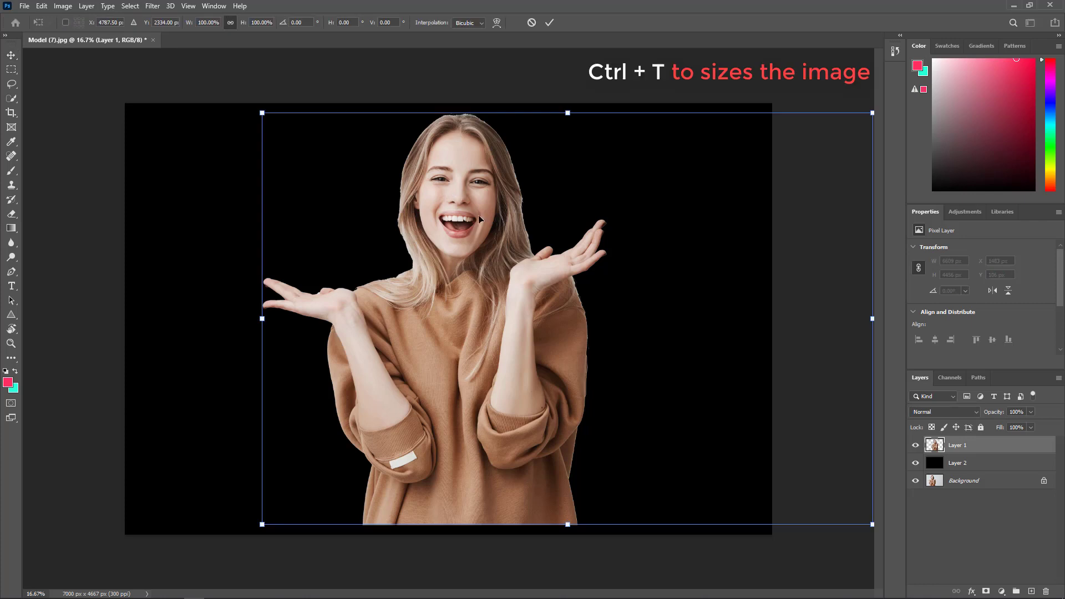
pyautogui.moveTo(872, 525); pyautogui.dragTo(744, 438)
pyautogui.moveTo(515, 315); pyautogui.dragTo(434, 315)
pyautogui.moveTo(665, 439); pyautogui.dragTo(697, 460)
pyautogui.moveTo(446, 334); pyautogui.dragTo(467, 323)
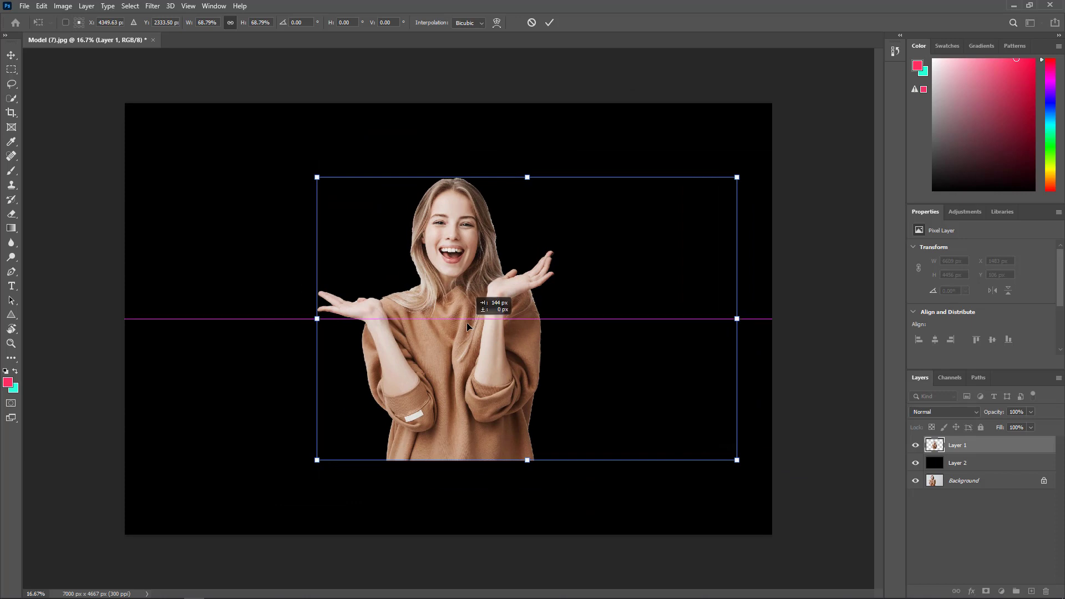
pyautogui.press('Return')
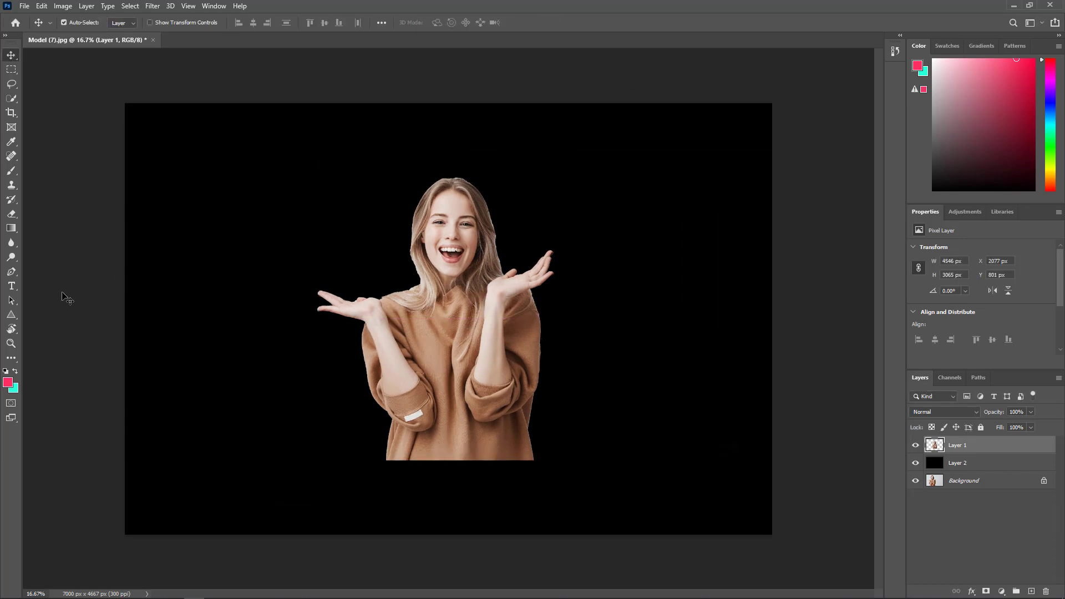
# Draw a triangle shape about 3960 by 2965 px over the woman with the Triangle Tool.
pyautogui.click(18, 316)
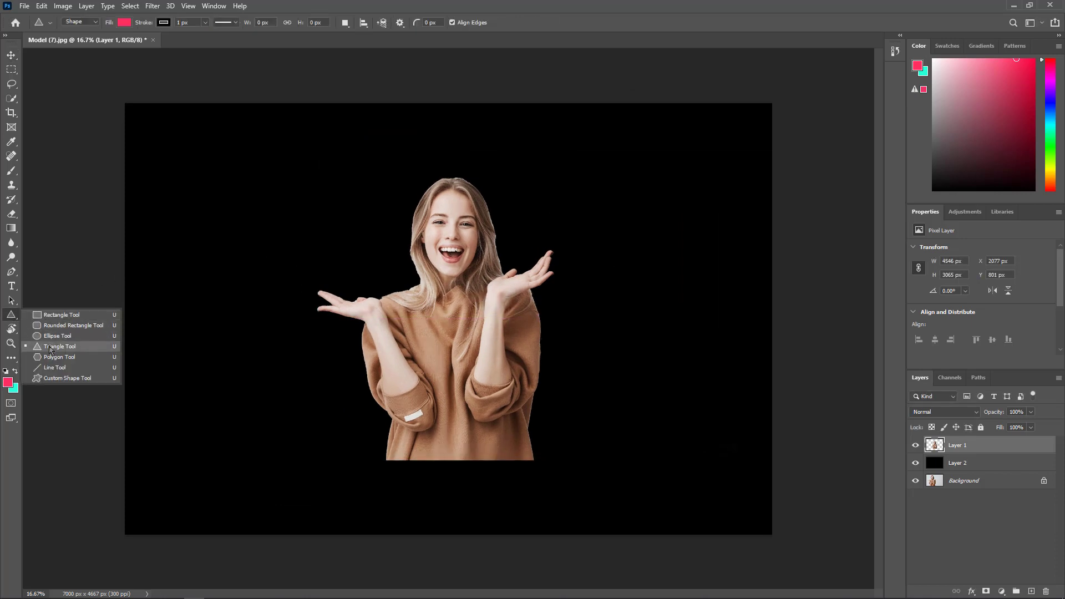
pyautogui.click(66, 348)
pyautogui.moveTo(301, 163); pyautogui.dragTo(666, 436)
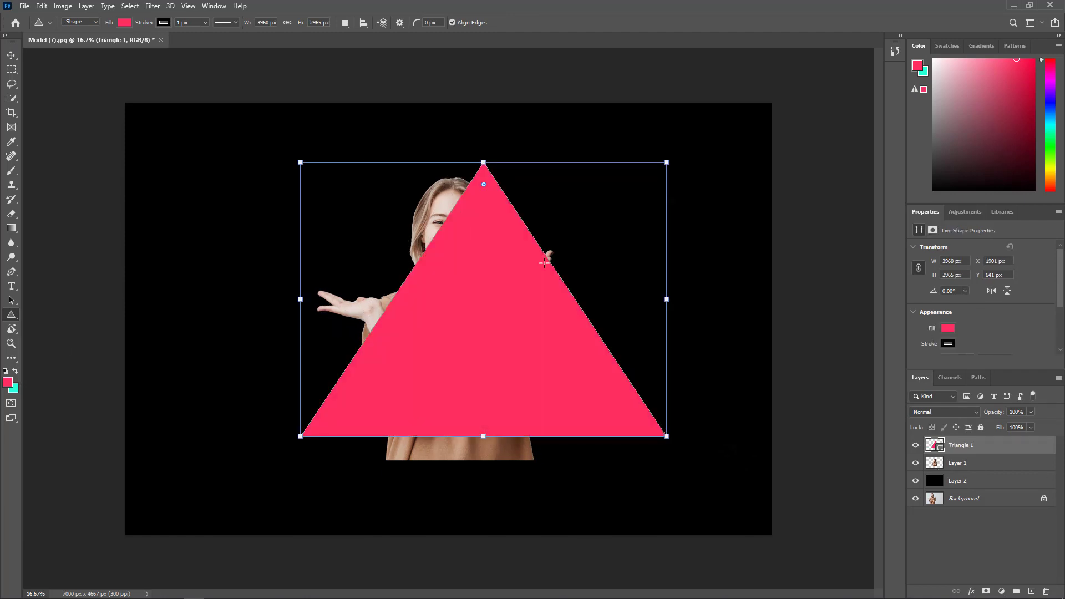
# Remove the triangle's fill and change its stroke colour to white.
pyautogui.click(948, 328)
pyautogui.click(936, 350)
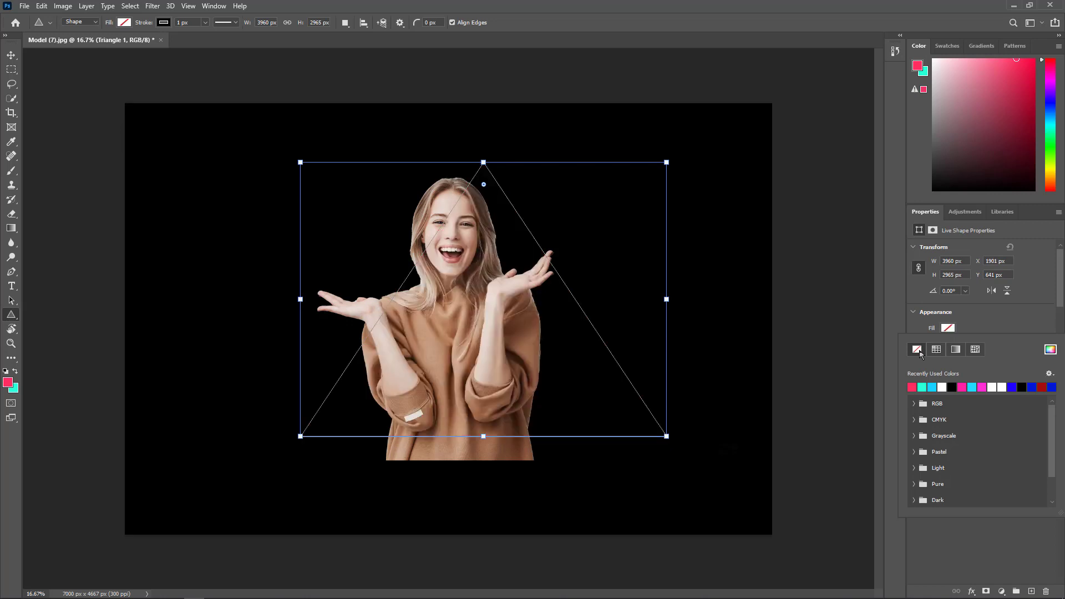
pyautogui.click(996, 324)
pyautogui.click(948, 344)
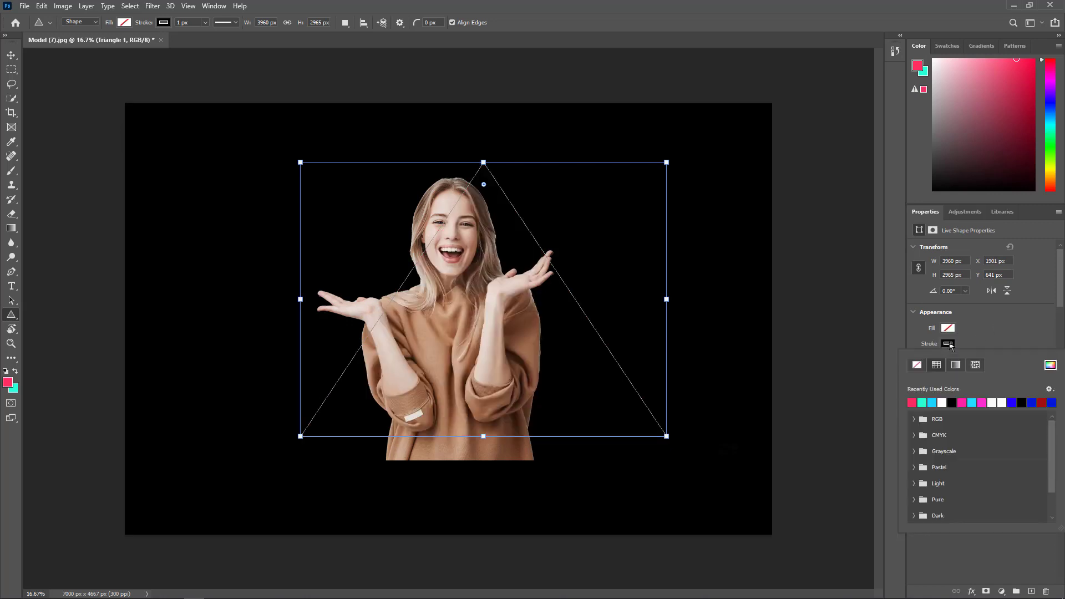
pyautogui.click(1002, 402)
pyautogui.click(756, 302)
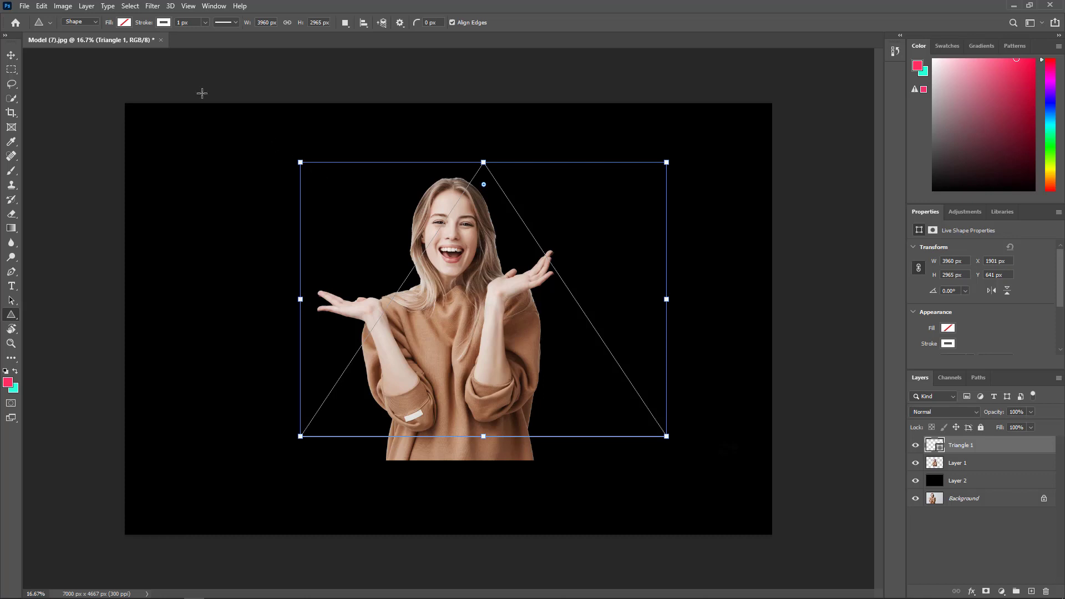
# Set the triangle's stroke width to 60 px.
pyautogui.click(206, 22)
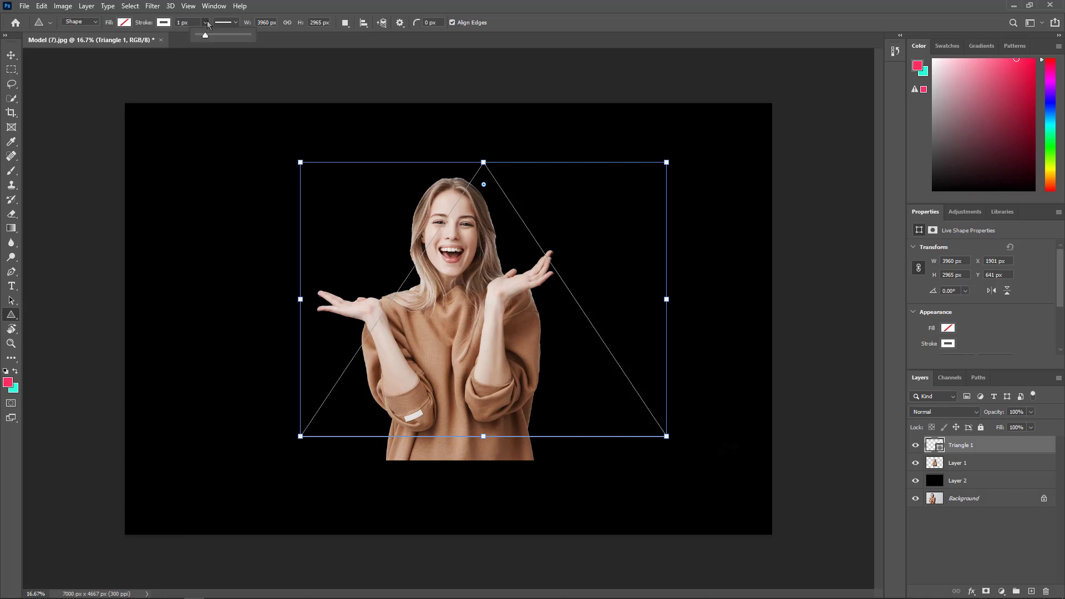
pyautogui.moveTo(206, 36); pyautogui.dragTo(218, 37)
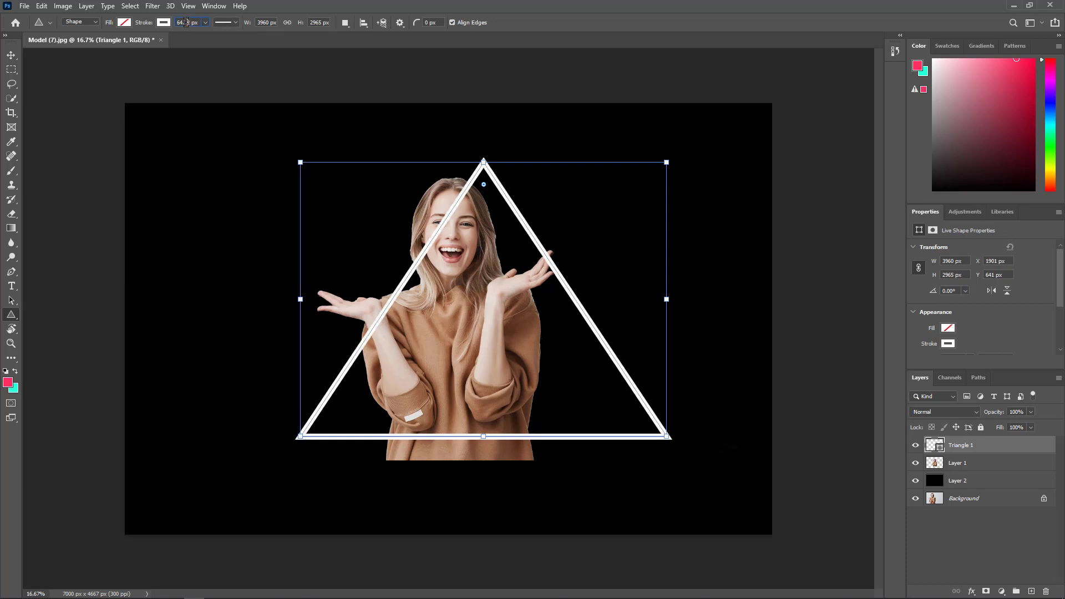
pyautogui.write('60')
pyautogui.press('Return')
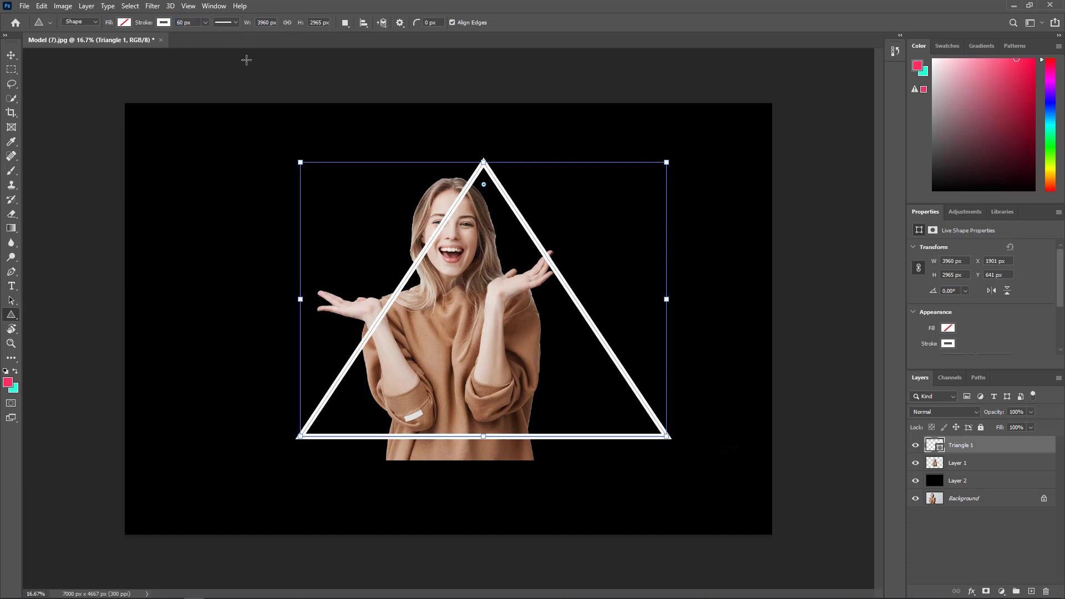
# Shift the triangle up and left to centre it on the woman, and flip it vertically.
pyautogui.click(12, 56)
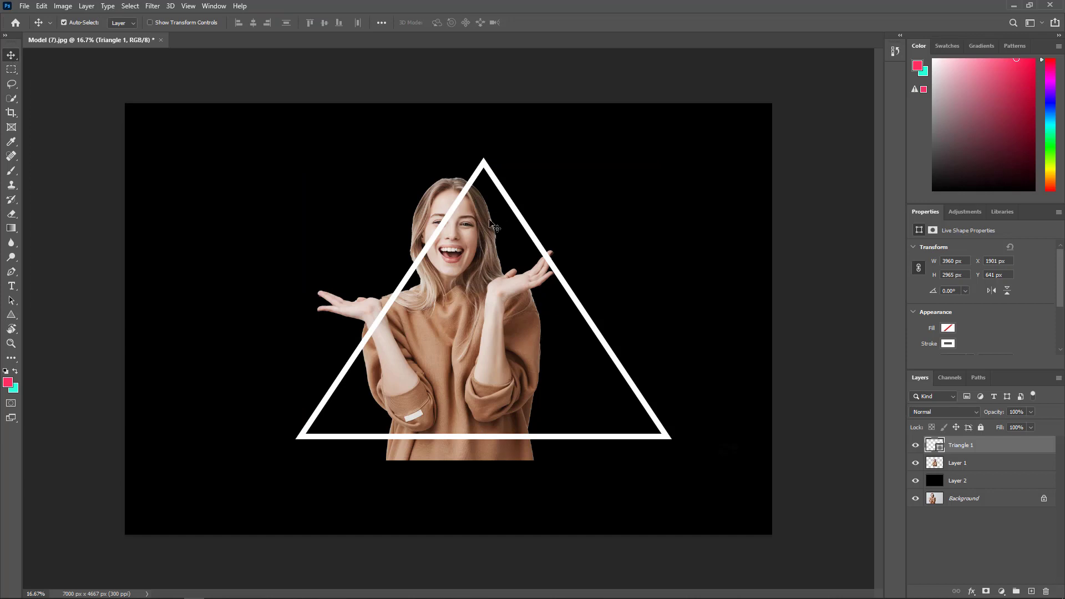
pyautogui.moveTo(456, 208); pyautogui.dragTo(428, 182)
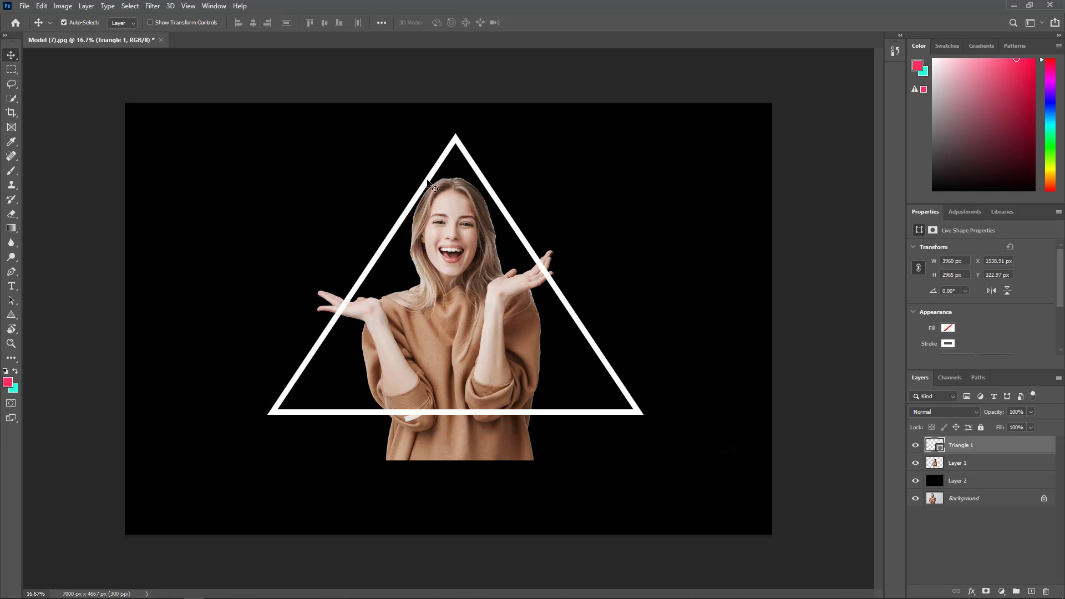
pyautogui.click(1007, 291)
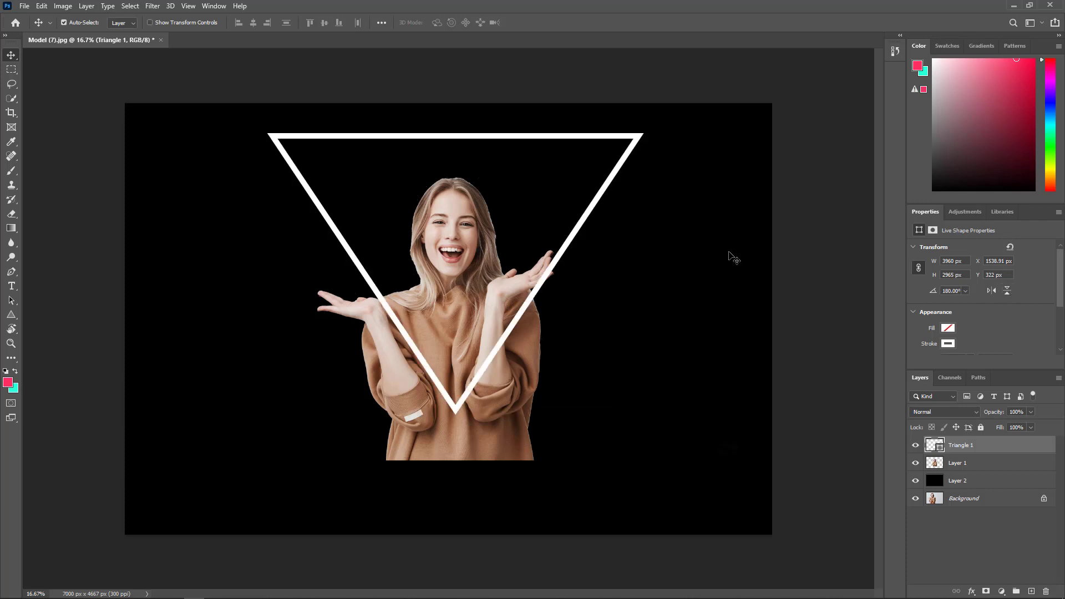
# Transform the triangle to about 93% size, rotated about -16.7°, so it frames the woman from face to lower sweater.
pyautogui.hotkey('ctrl', 't')
pyautogui.moveTo(661, 463); pyautogui.dragTo(677, 431)
pyautogui.moveTo(504, 410); pyautogui.dragTo(503, 421)
pyautogui.moveTo(660, 452); pyautogui.dragTo(640, 443)
pyautogui.moveTo(575, 385); pyautogui.dragTo(528, 370)
pyautogui.moveTo(657, 451); pyautogui.dragTo(660, 442)
pyautogui.moveTo(519, 397); pyautogui.dragTo(515, 391)
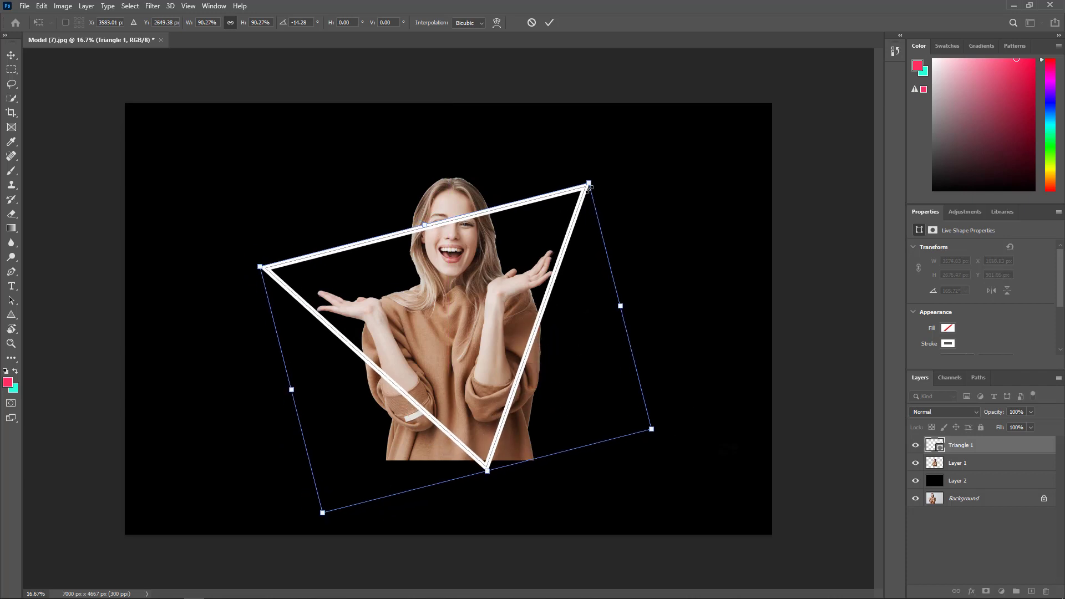
pyautogui.moveTo(588, 184); pyautogui.dragTo(592, 177)
pyautogui.moveTo(665, 437); pyautogui.dragTo(666, 434)
pyautogui.moveTo(516, 391); pyautogui.dragTo(517, 393)
pyautogui.moveTo(666, 435); pyautogui.dragTo(669, 429)
pyautogui.moveTo(660, 419); pyautogui.dragTo(668, 421)
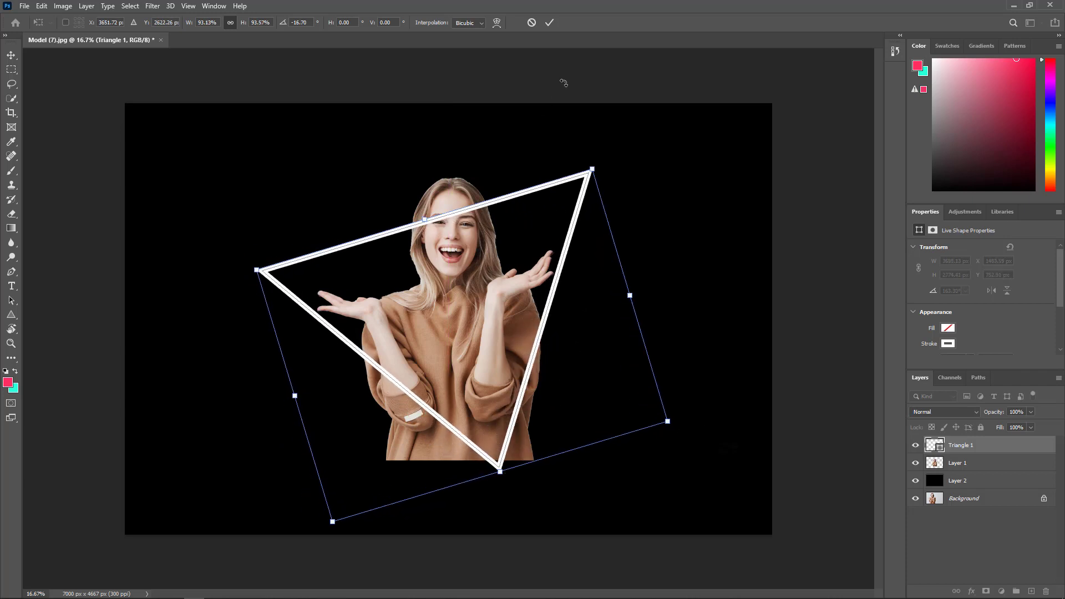
pyautogui.click(549, 23)
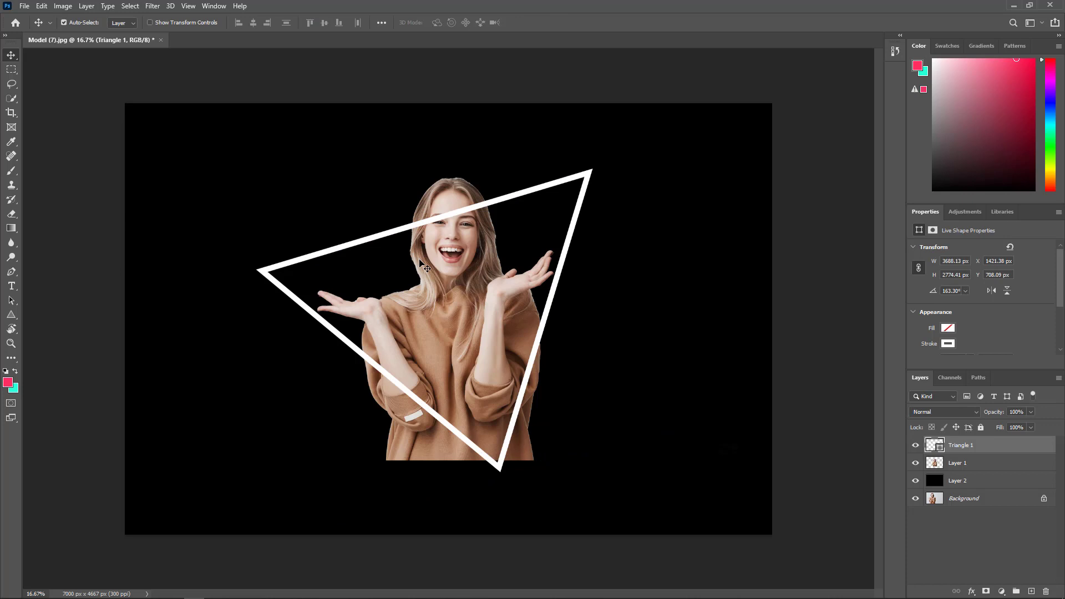
# Rename the triangle shape layer as Line.
pyautogui.doubleClick(962, 446)
pyautogui.write('Line')
pyautogui.press('Return')
# Duplicate the Line layer and rename the copy as Line strike.
pyautogui.moveTo(1005, 446); pyautogui.dragTo(1031, 591)
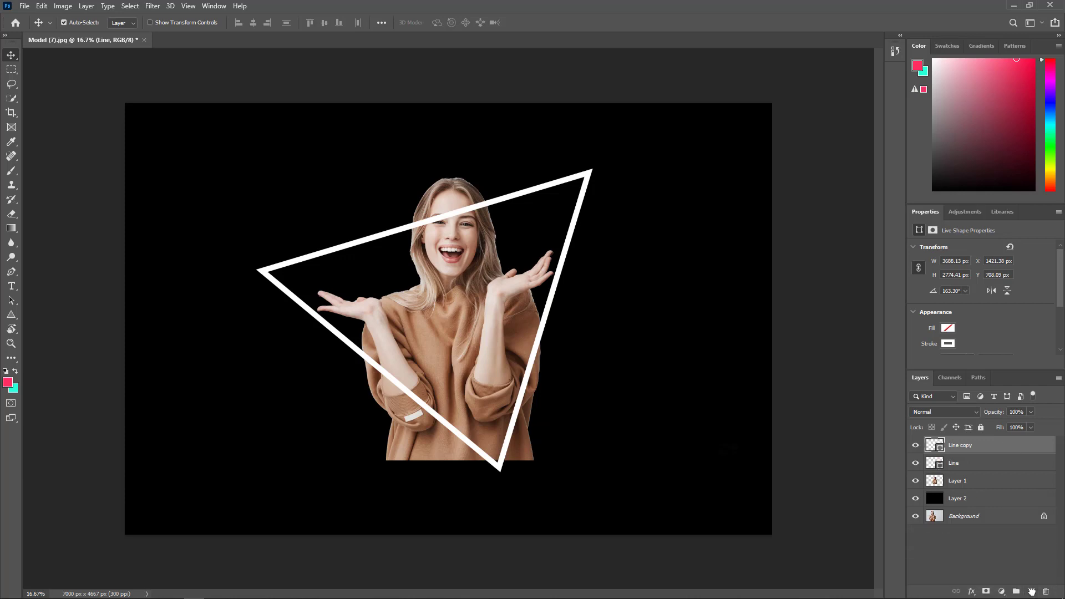
pyautogui.doubleClick(962, 444)
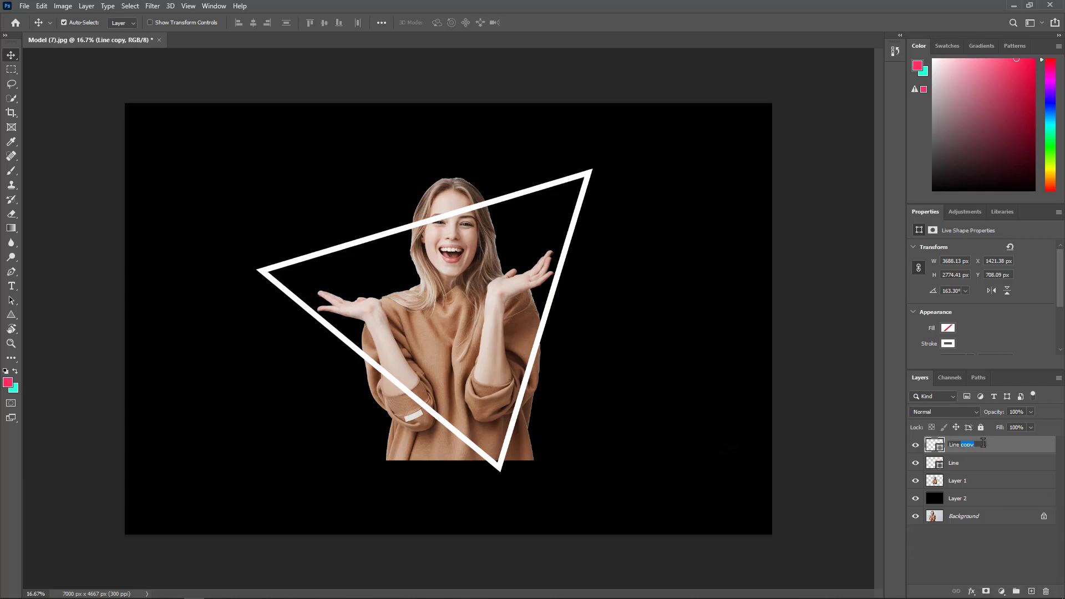
pyautogui.press('Return')
# Add an 80 px outside Stroke effect to the Line strike layer with a linear red-pink-blue-cyan gradient at 21°.
pyautogui.doubleClick(1000, 448)
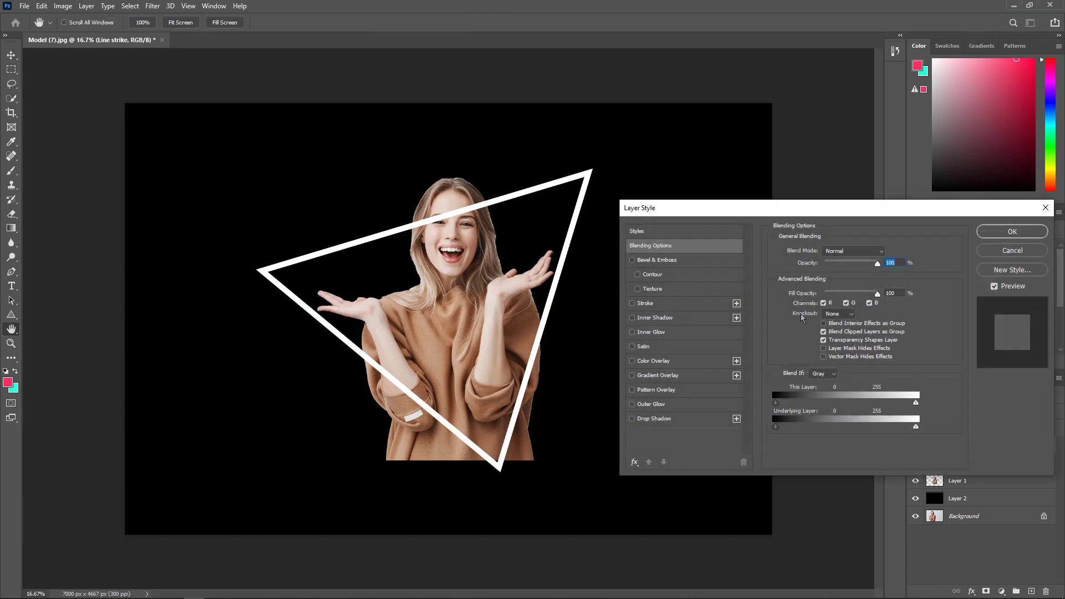
pyautogui.click(660, 305)
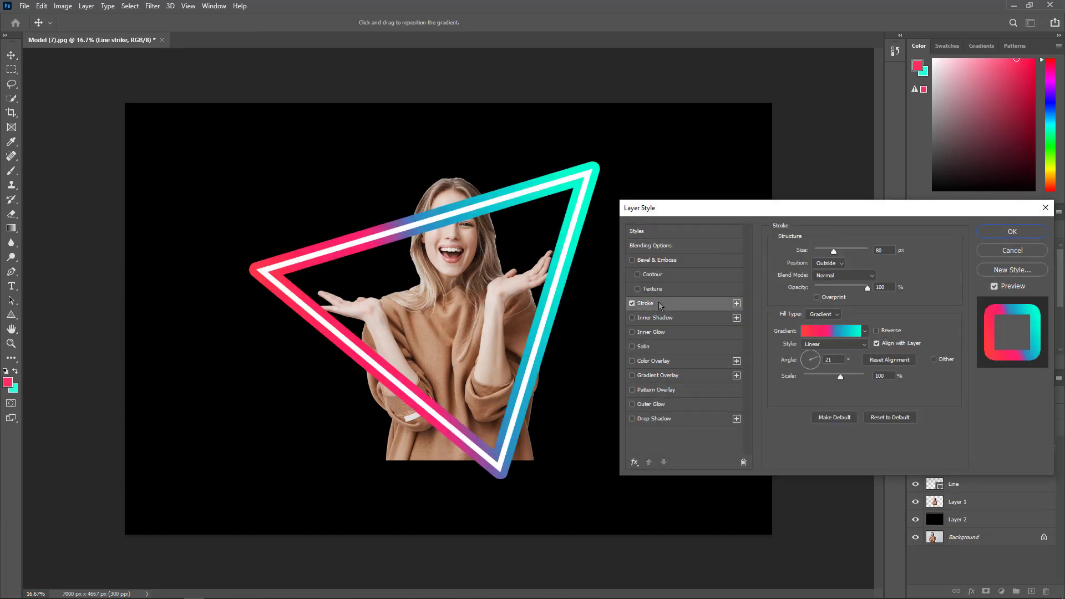
pyautogui.click(865, 332)
pyautogui.scroll(-10, 821, 382)
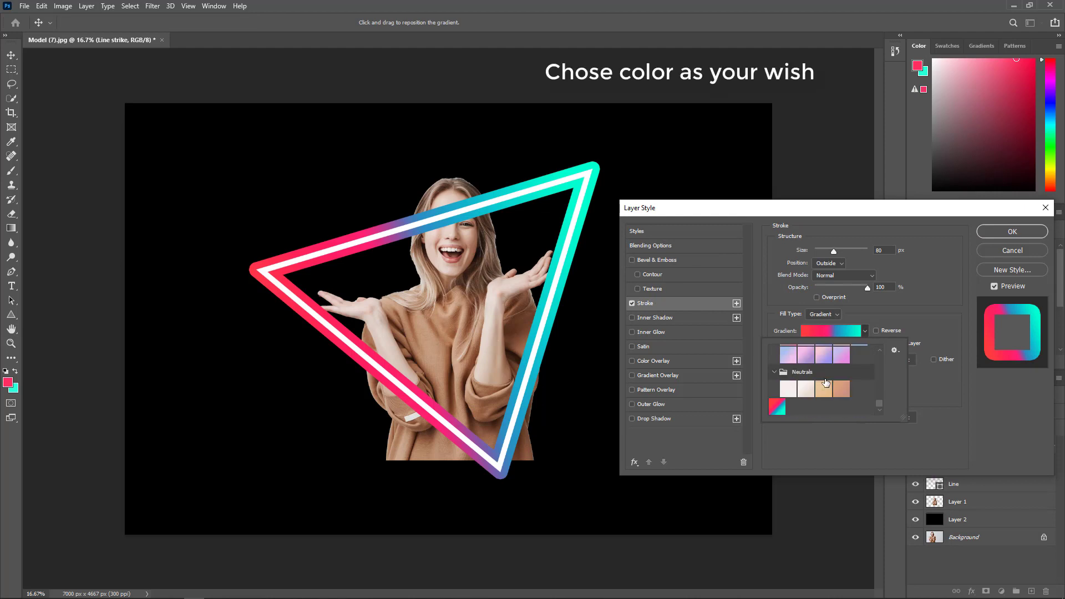
pyautogui.doubleClick(777, 407)
pyautogui.click(832, 331)
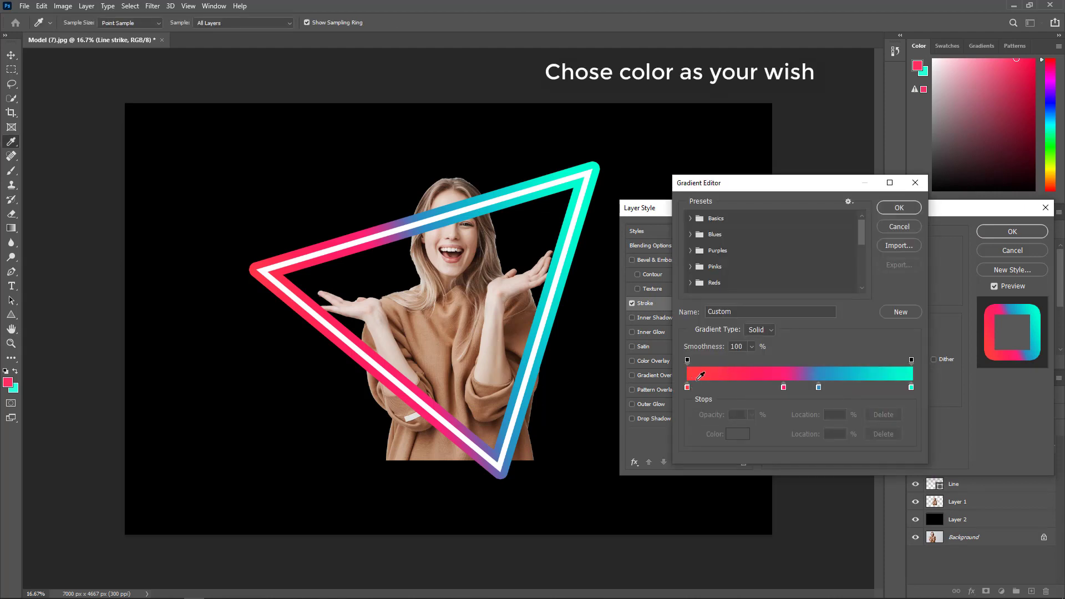
pyautogui.click(899, 207)
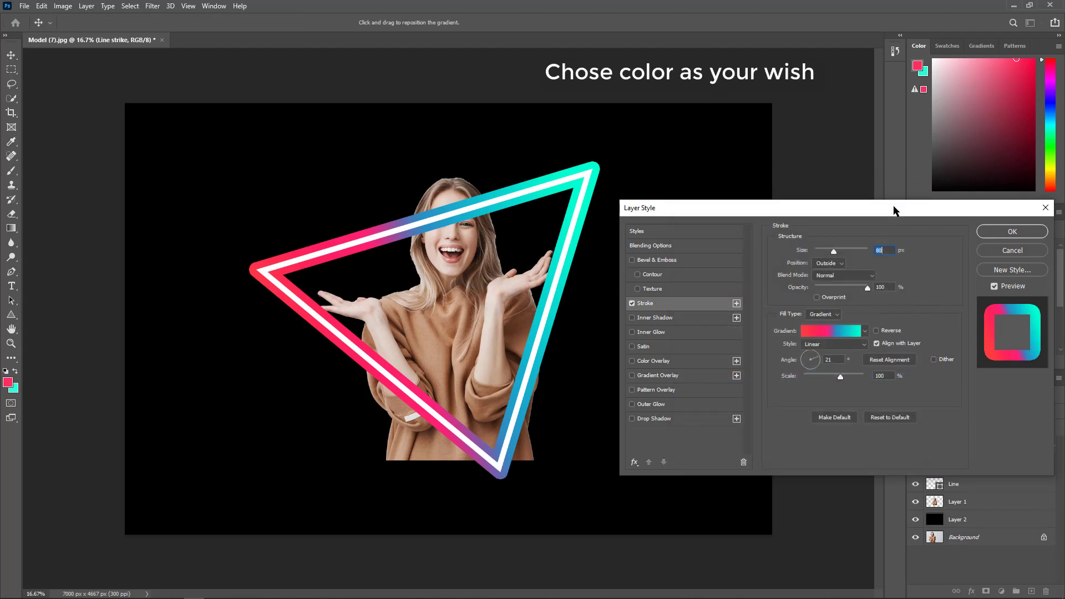
pyautogui.click(819, 361)
pyautogui.press('Return')
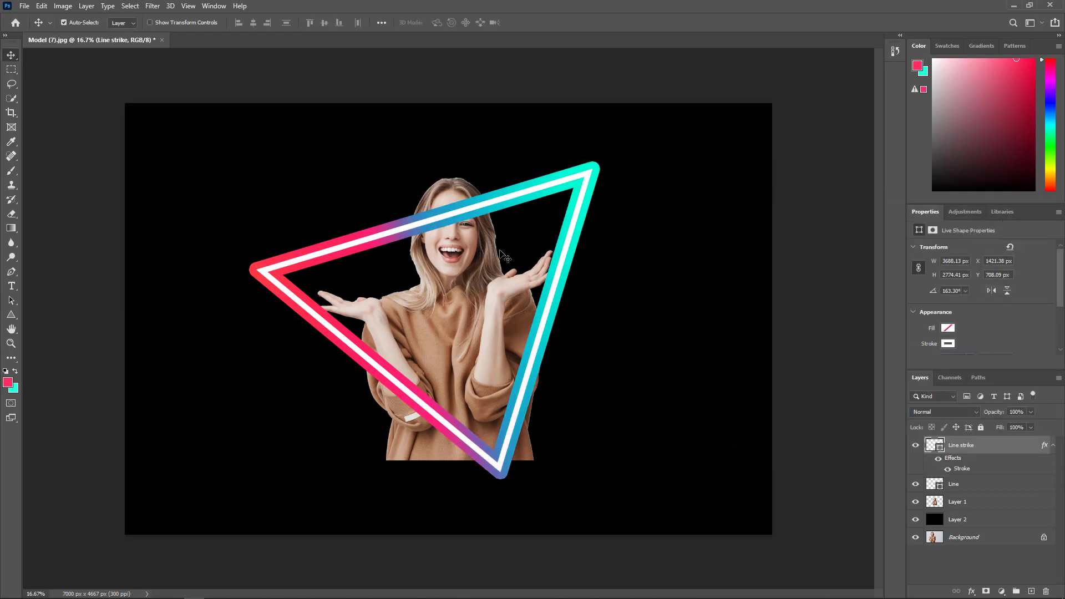
# Convert the Line strike layer to a smart object and apply a Gaussian Blur with a 55-pixel radius.
pyautogui.click(153, 6)
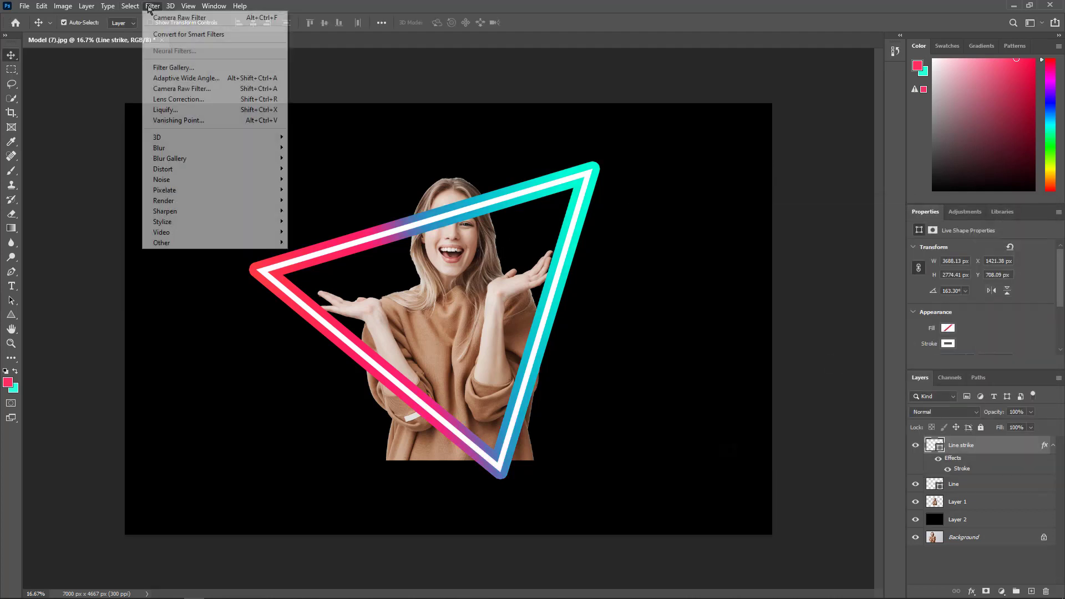
pyautogui.moveTo(177, 147)
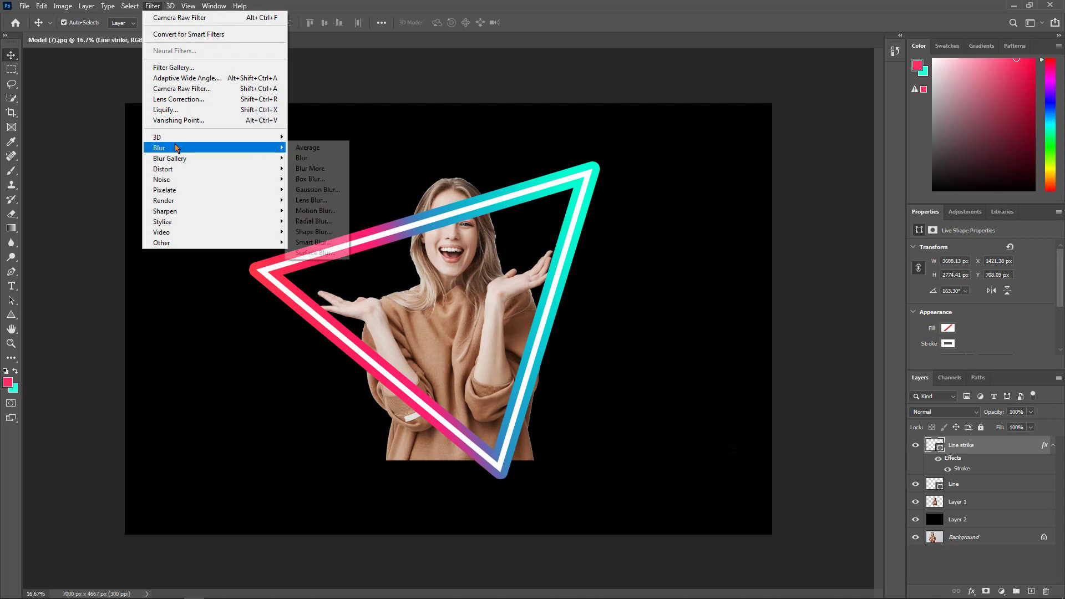
pyautogui.click(318, 190)
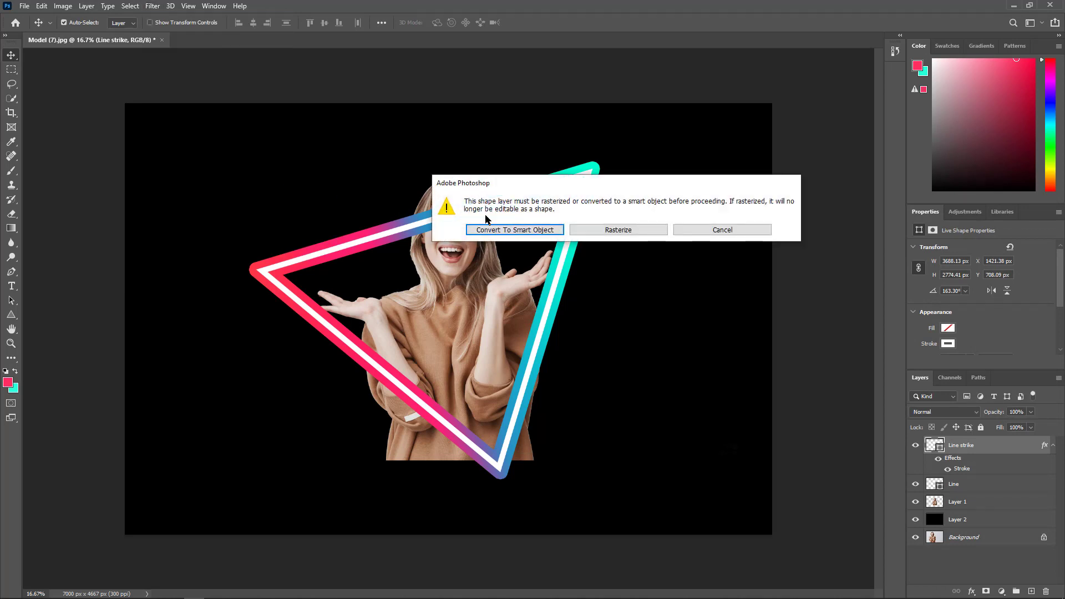
pyautogui.click(500, 230)
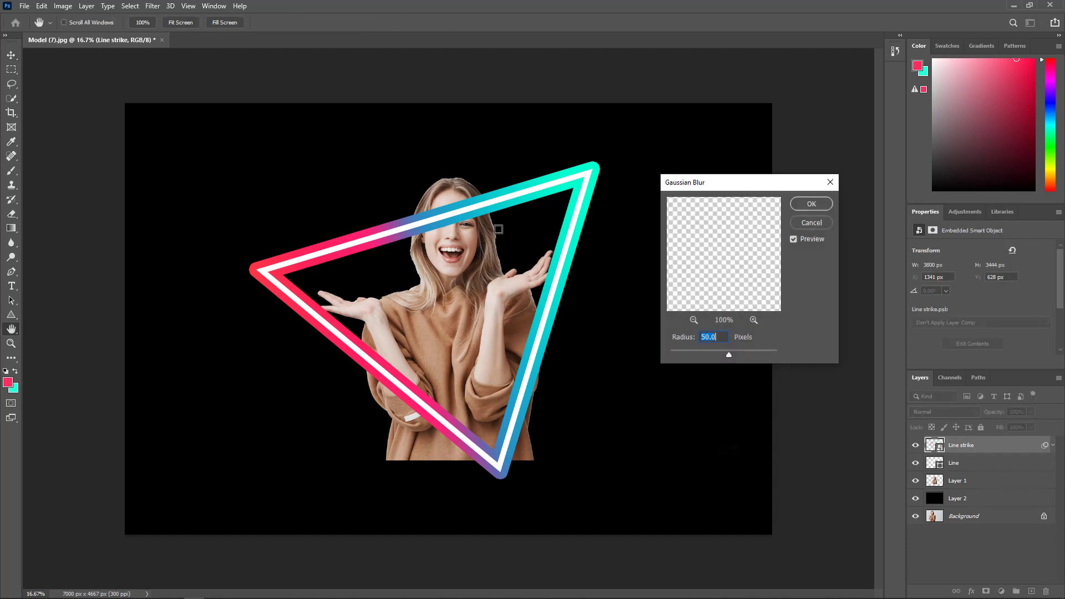
pyautogui.moveTo(727, 184); pyautogui.dragTo(720, 167)
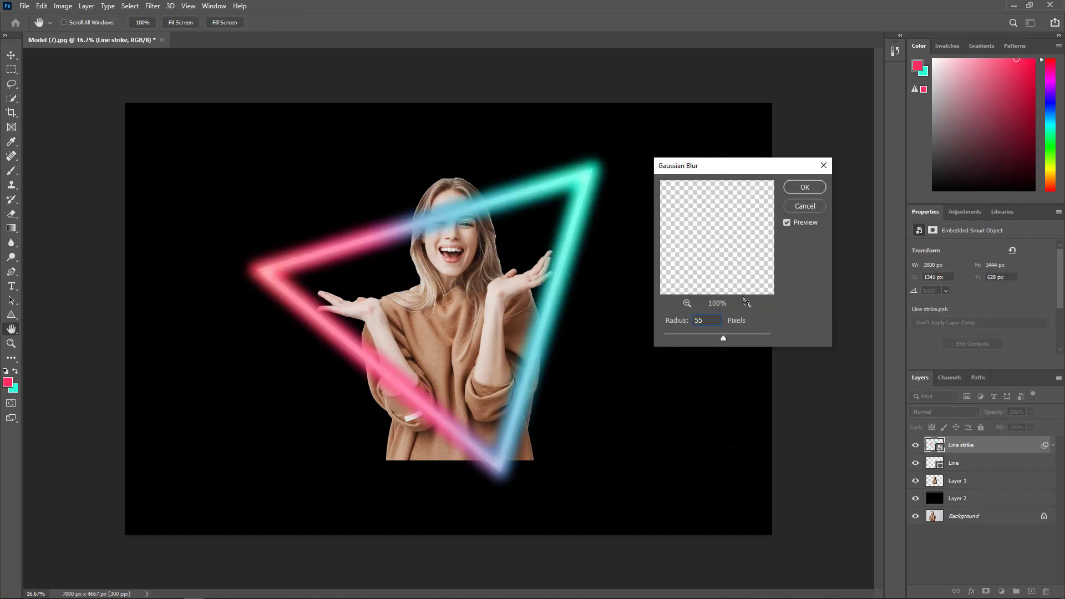
pyautogui.click(804, 187)
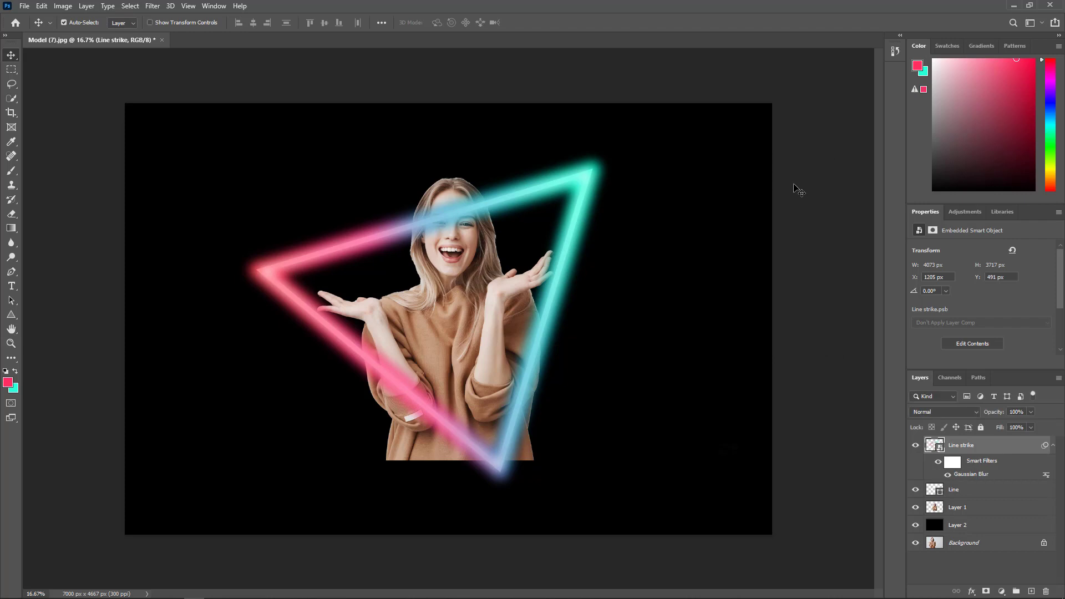
# Collapse the Line strike layer's filter list and move the Line layer above Line strike.
pyautogui.click(1051, 446)
pyautogui.click(963, 473)
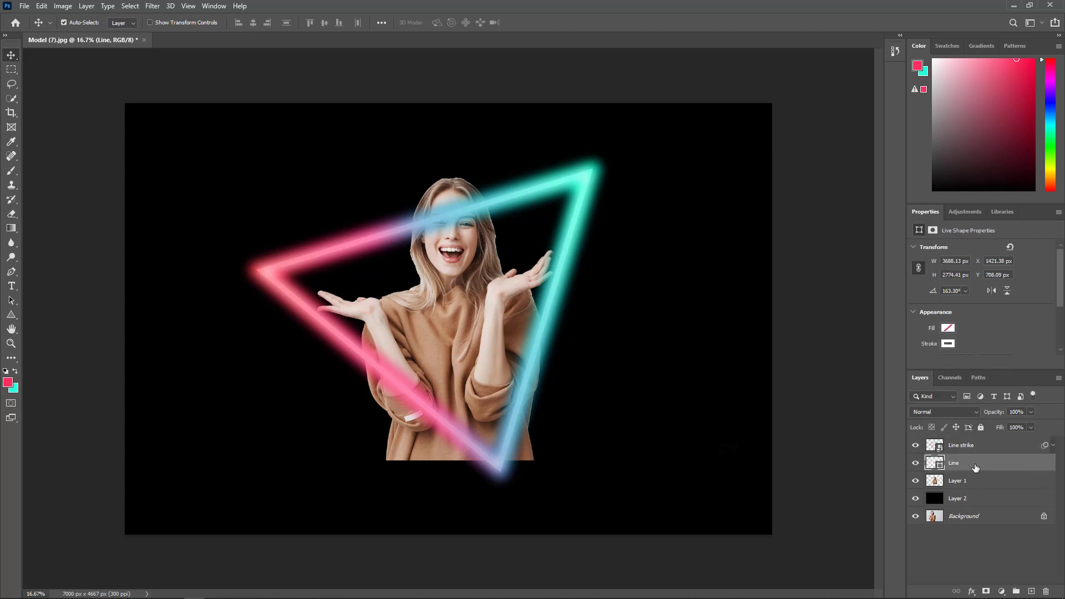
pyautogui.moveTo(975, 468); pyautogui.dragTo(977, 444)
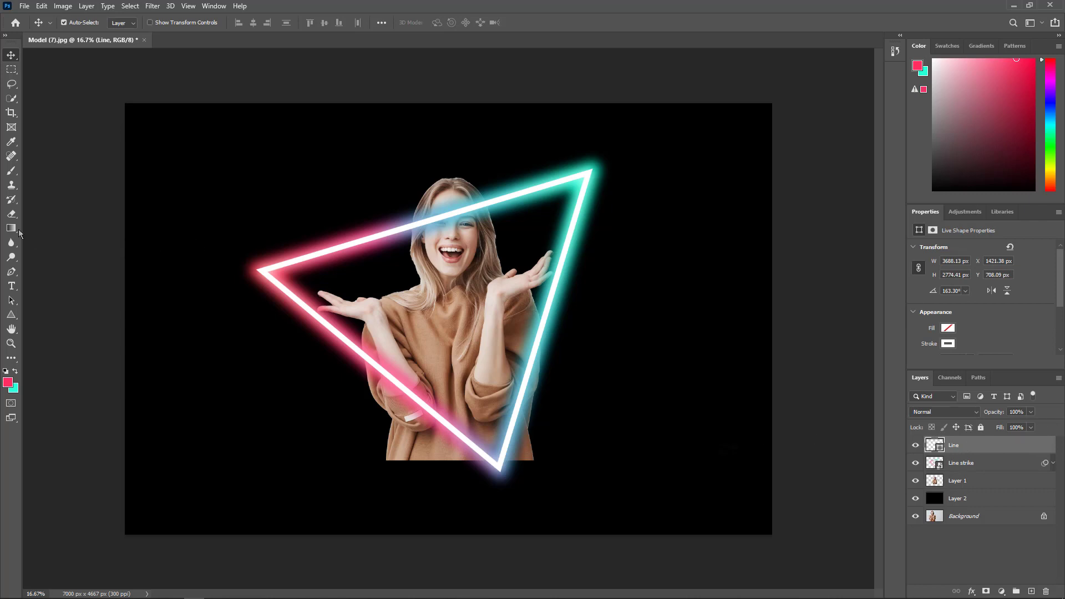
# Rasterize the Line layer and erase its white line across the woman's face and hair with a hard round 400 px Eraser.
pyautogui.click(11, 214)
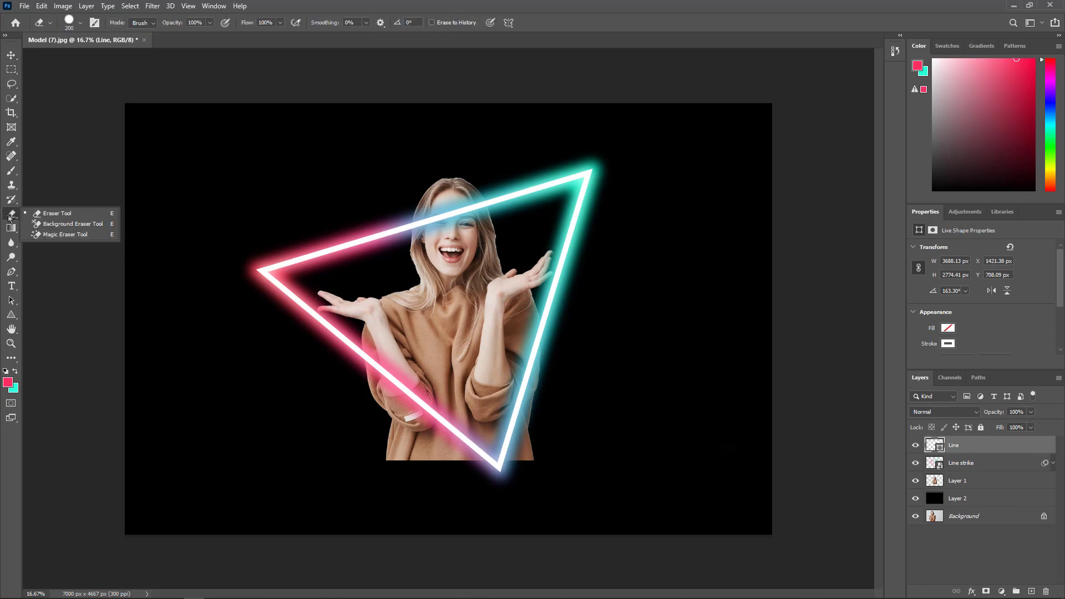
pyautogui.click(57, 214)
pyautogui.click(80, 25)
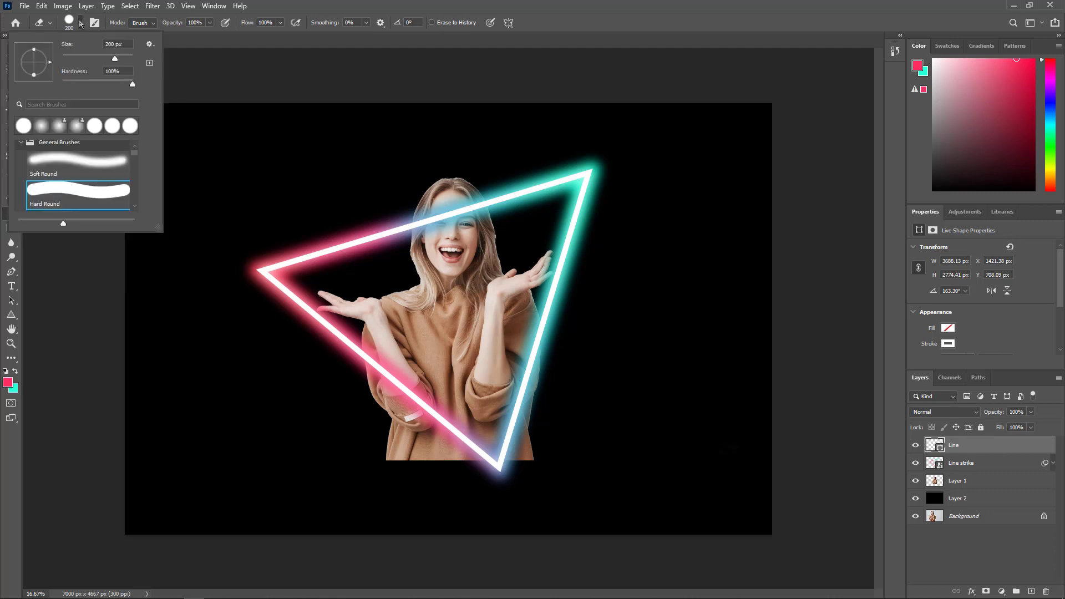
pyautogui.click(329, 197)
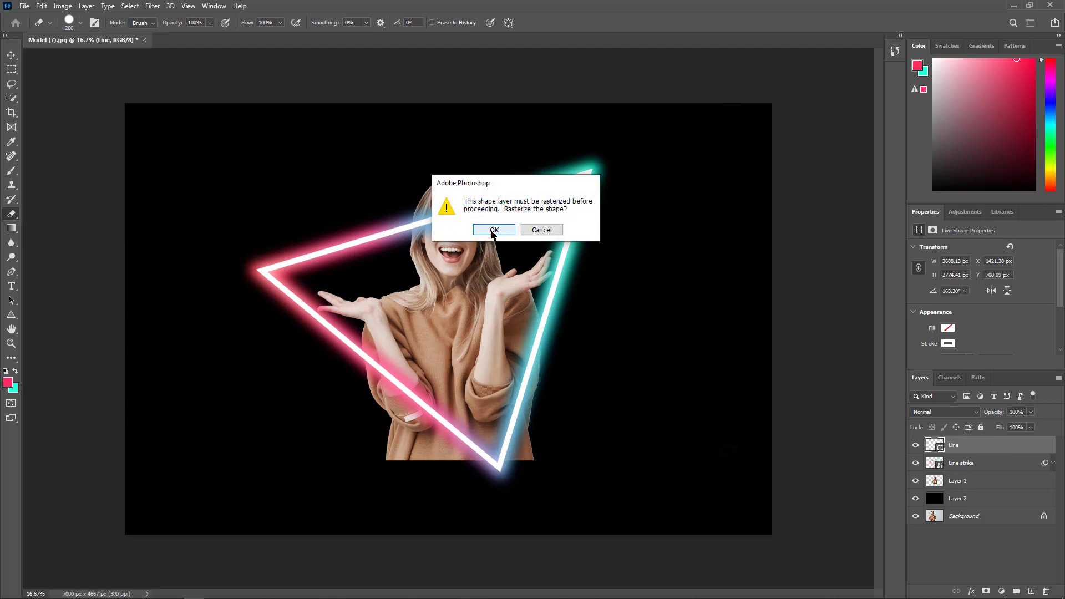
pyautogui.click(489, 230)
pyautogui.scroll(2, 438, 227)
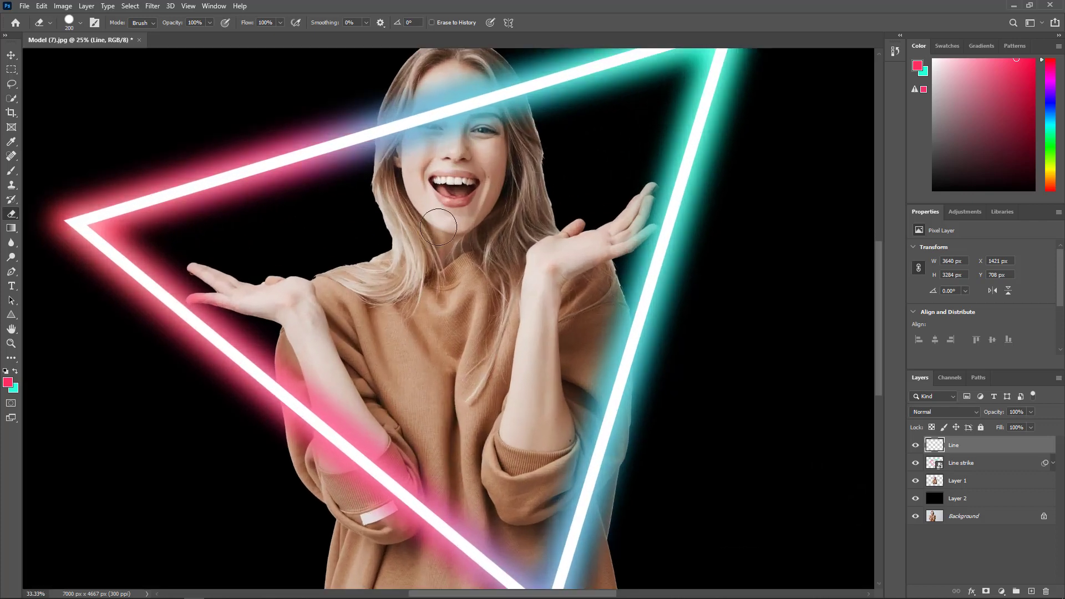
pyautogui.press(']')
pyautogui.press(']')
pyautogui.press(']')
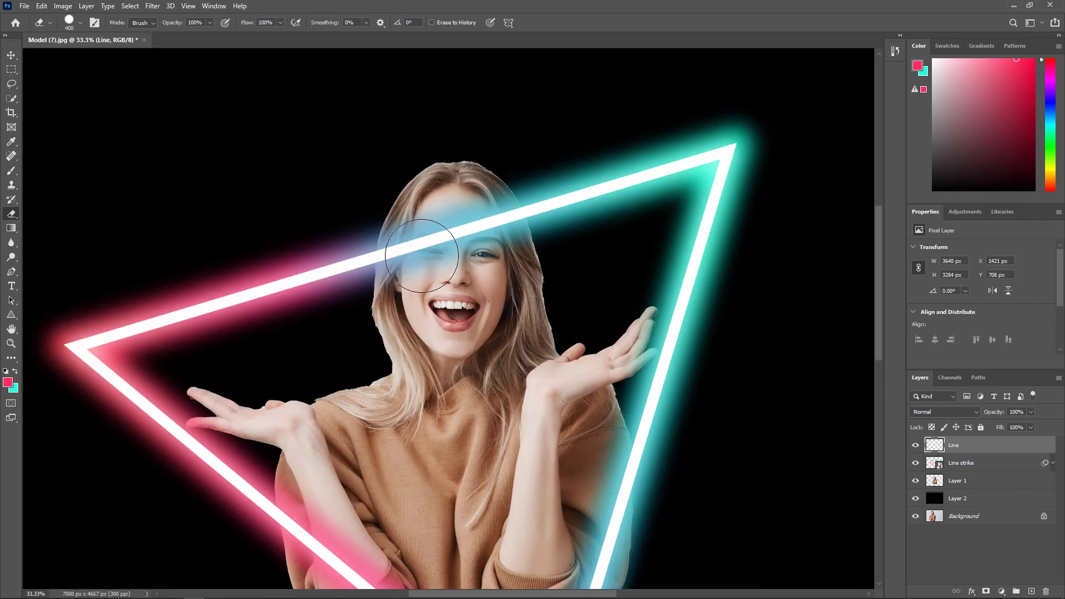
pyautogui.click(413, 259)
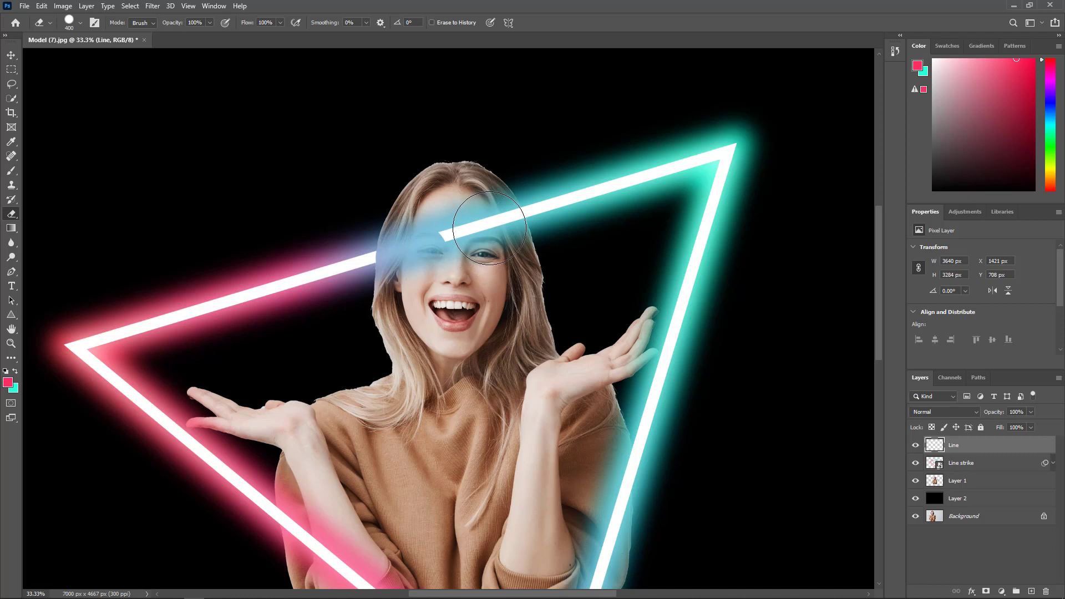
pyautogui.click(489, 227)
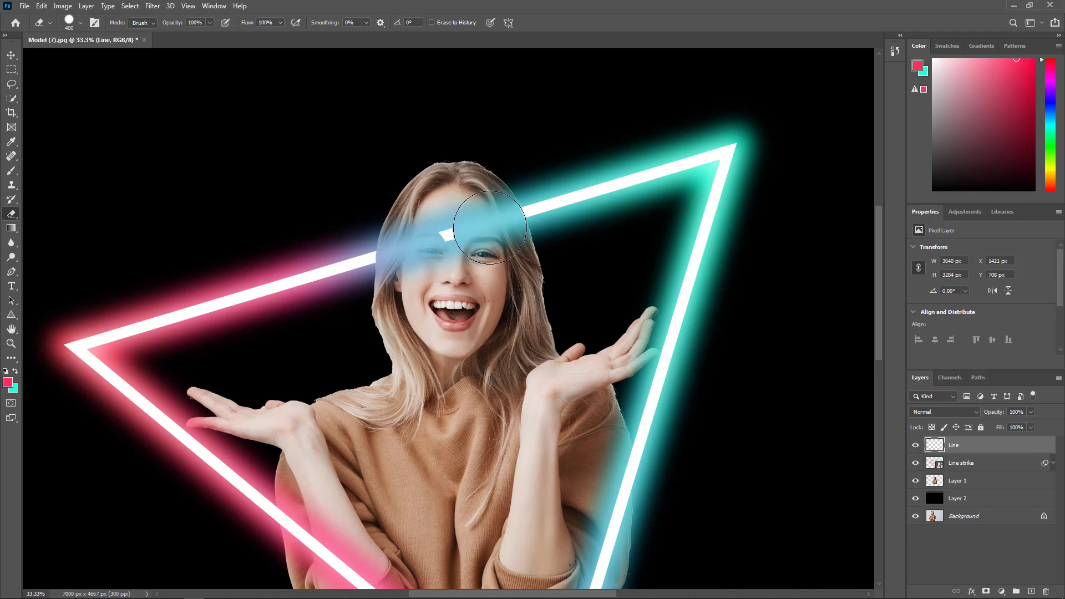
pyautogui.click(464, 244)
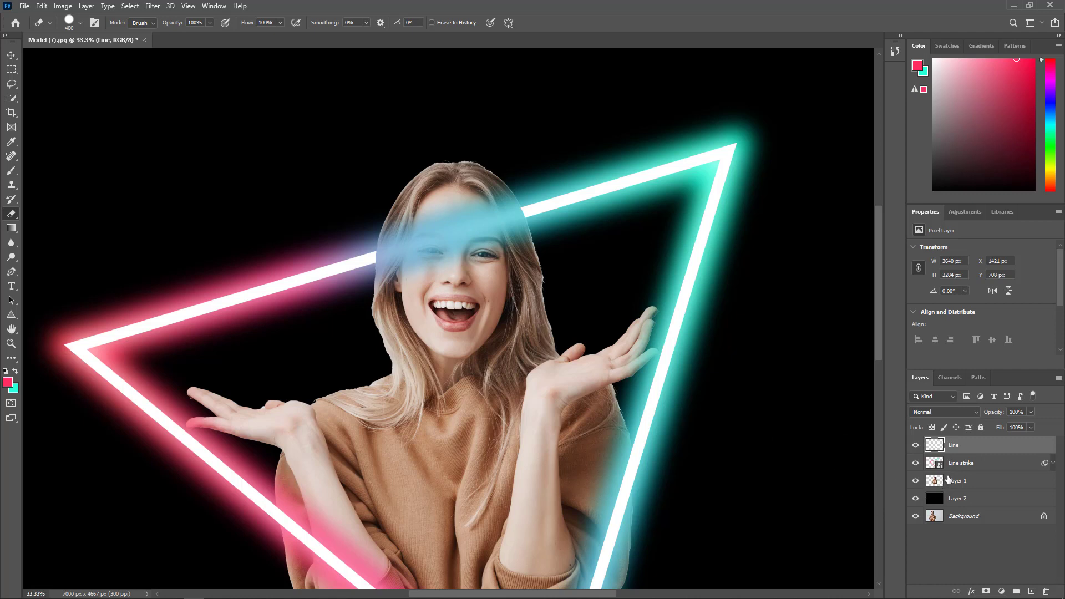
# Rasterize the Line strike layer and erase its coloured glow over the woman's face and hair.
pyautogui.click(966, 469)
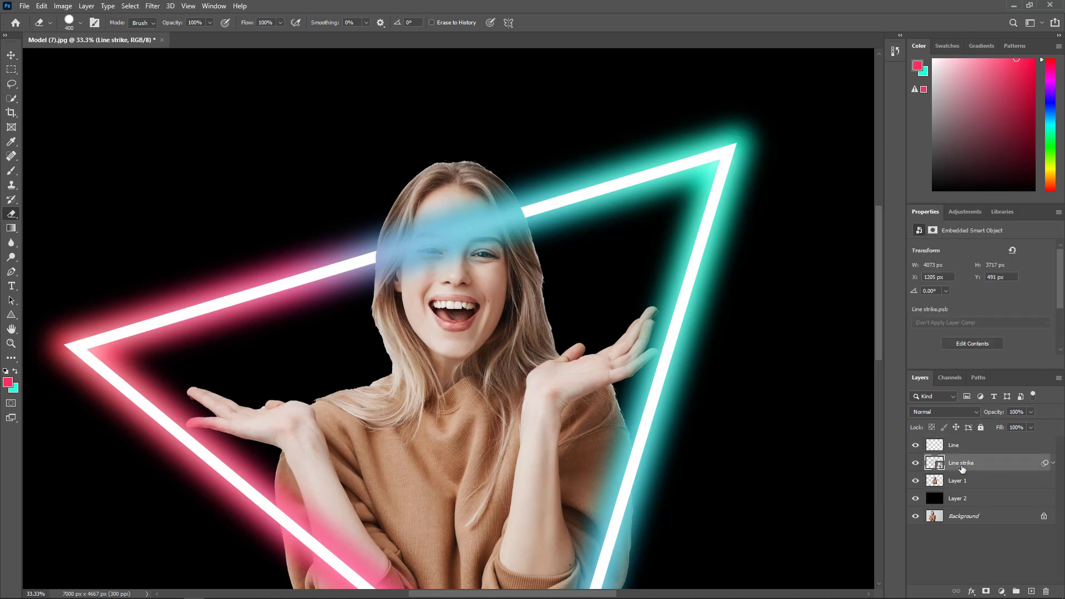
pyautogui.click(446, 277)
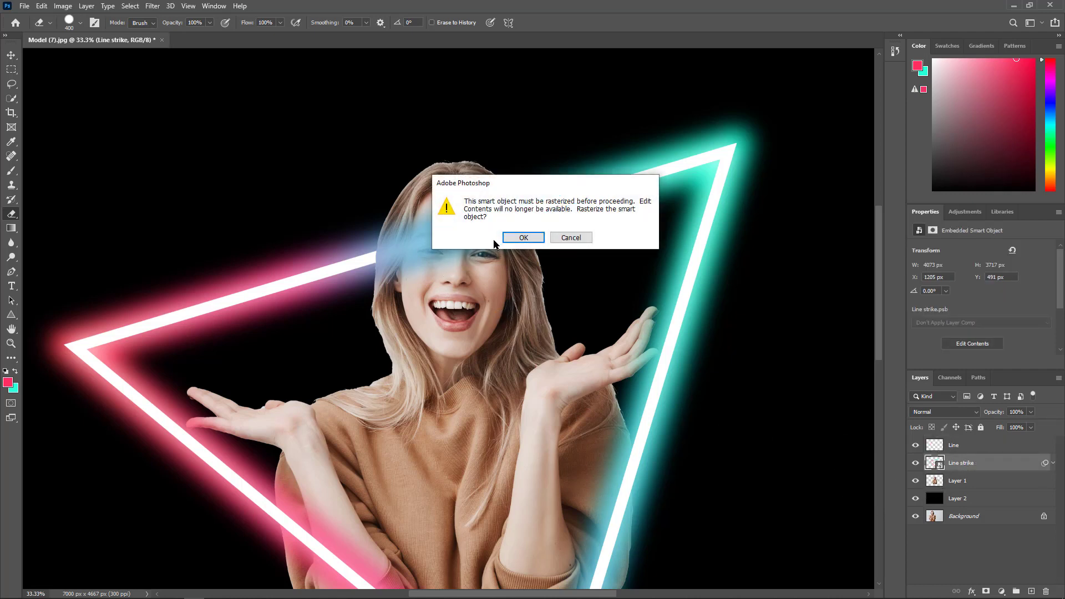
pyautogui.click(523, 237)
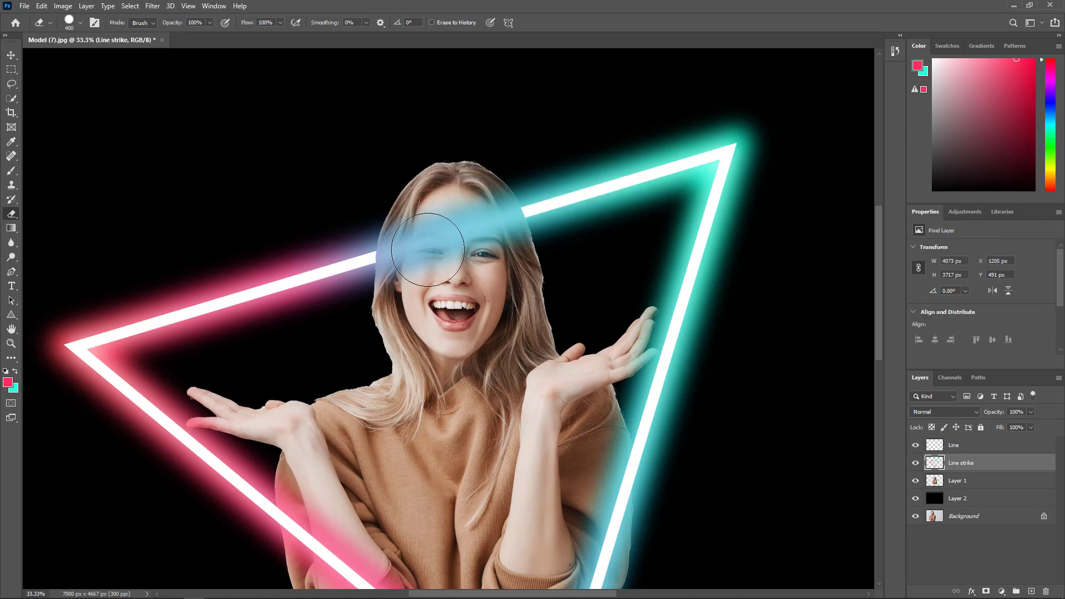
pyautogui.moveTo(443, 244)
pyautogui.mouseDown()
pyautogui.moveTo(423, 250)
pyautogui.moveTo(427, 239)
pyautogui.moveTo(413, 266)
pyautogui.moveTo(488, 227)
pyautogui.moveTo(491, 245)
pyautogui.moveTo(482, 223)
pyautogui.moveTo(468, 246)
pyautogui.moveTo(416, 250)
pyautogui.mouseUp()
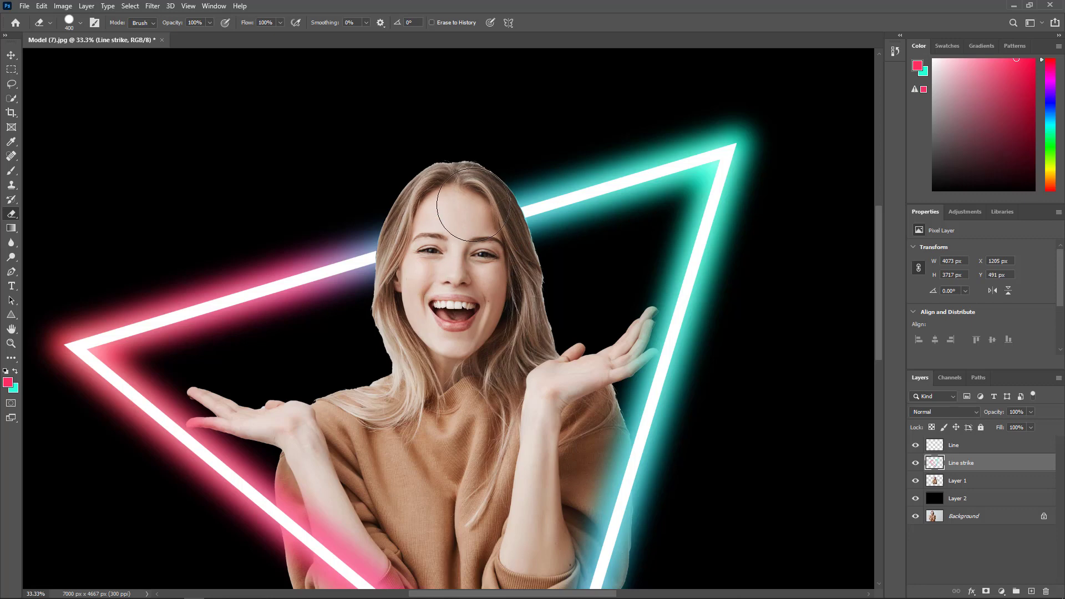
pyautogui.hotkey('ctrl', '-')
pyautogui.hotkey('ctrl', '-')
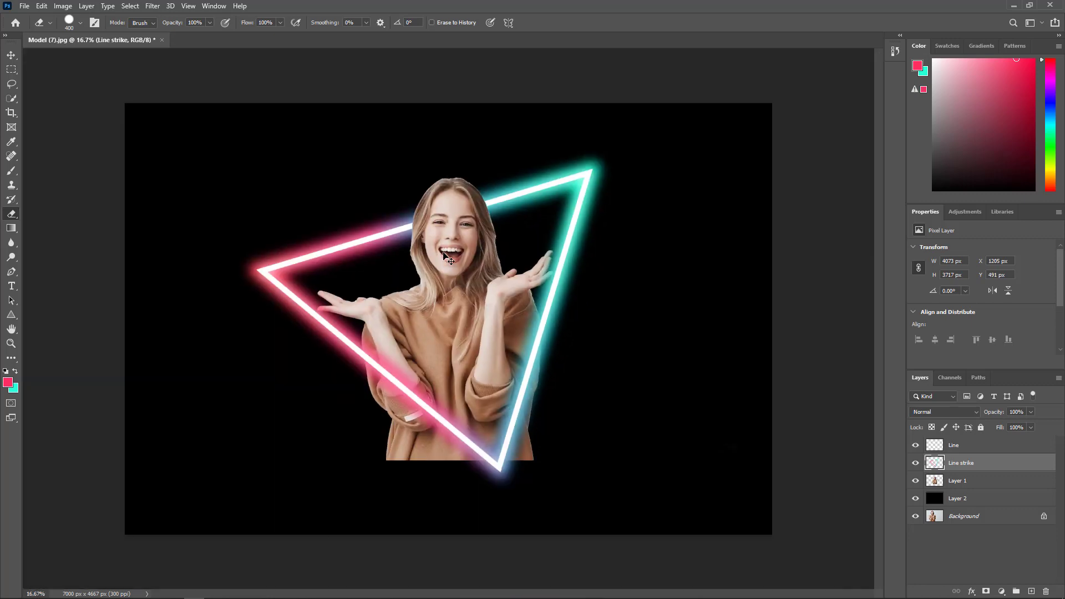
# Rename Layer 1 as body and erase the parts of the sweater that extend outside the triangle.
pyautogui.click(958, 482)
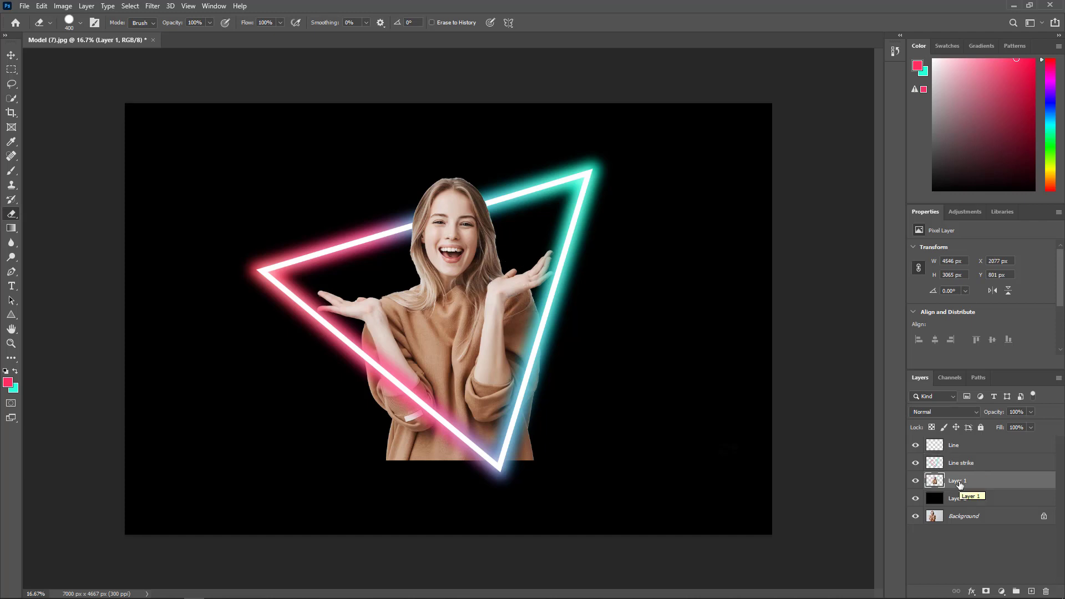
pyautogui.doubleClick(959, 481)
pyautogui.press('Return')
pyautogui.moveTo(349, 380)
pyautogui.mouseDown()
pyautogui.moveTo(471, 469)
pyautogui.moveTo(550, 427)
pyautogui.moveTo(524, 469)
pyautogui.moveTo(555, 354)
pyautogui.mouseUp()
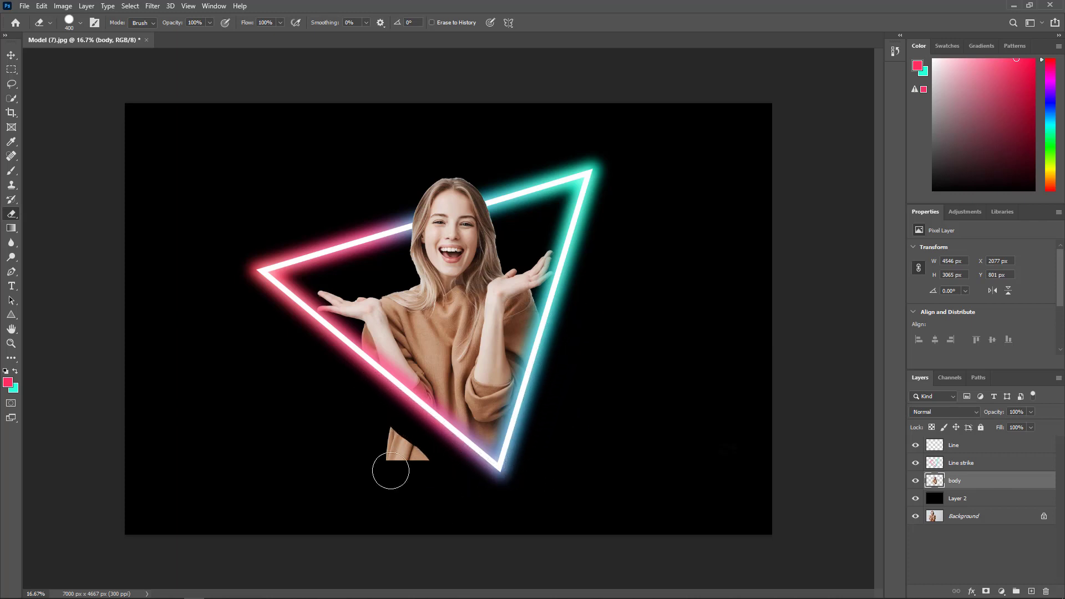
pyautogui.moveTo(390, 468); pyautogui.dragTo(371, 447)
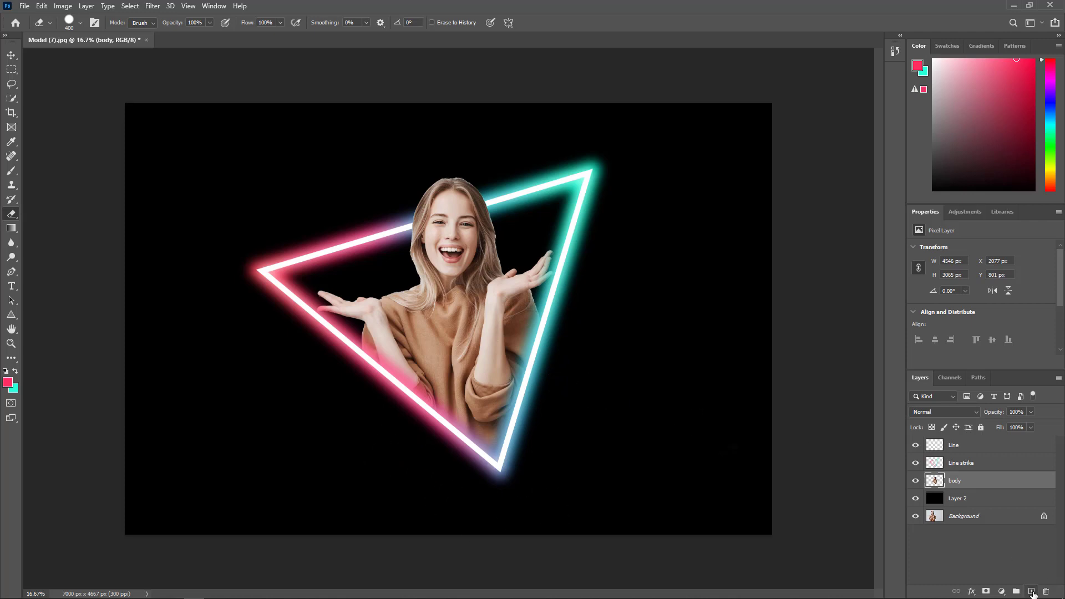
# Add a new layer directly above the body layer and name it red.
pyautogui.click(1032, 591)
pyautogui.doubleClick(968, 480)
pyautogui.write('re')
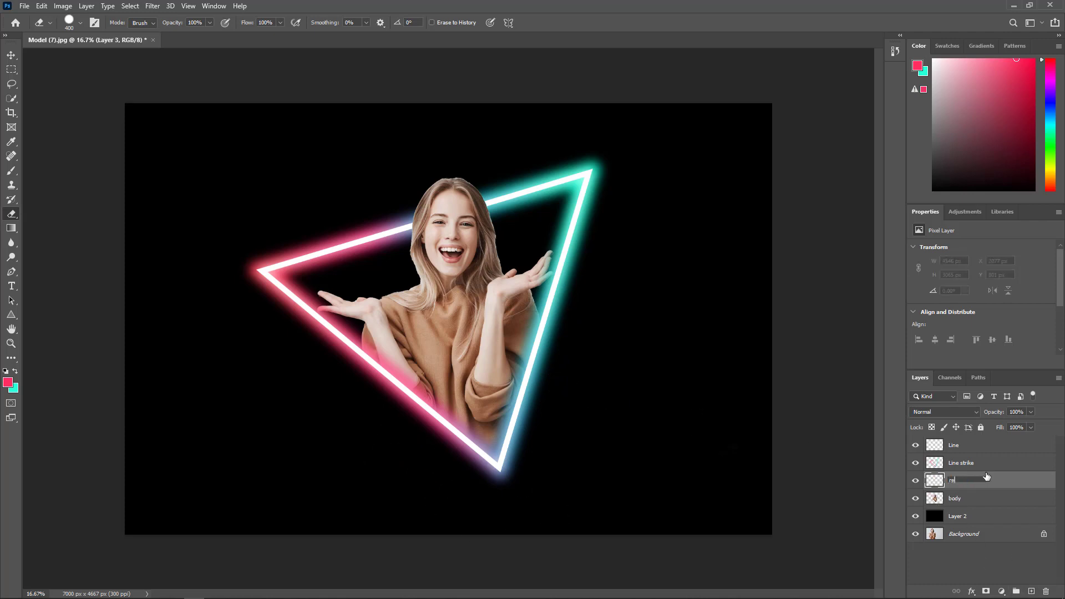
pyautogui.write('d')
pyautogui.press('Return')
# Set up the Brush tool with a soft round tip, 39% opacity and 36% flow.
pyautogui.rightClick(11, 170)
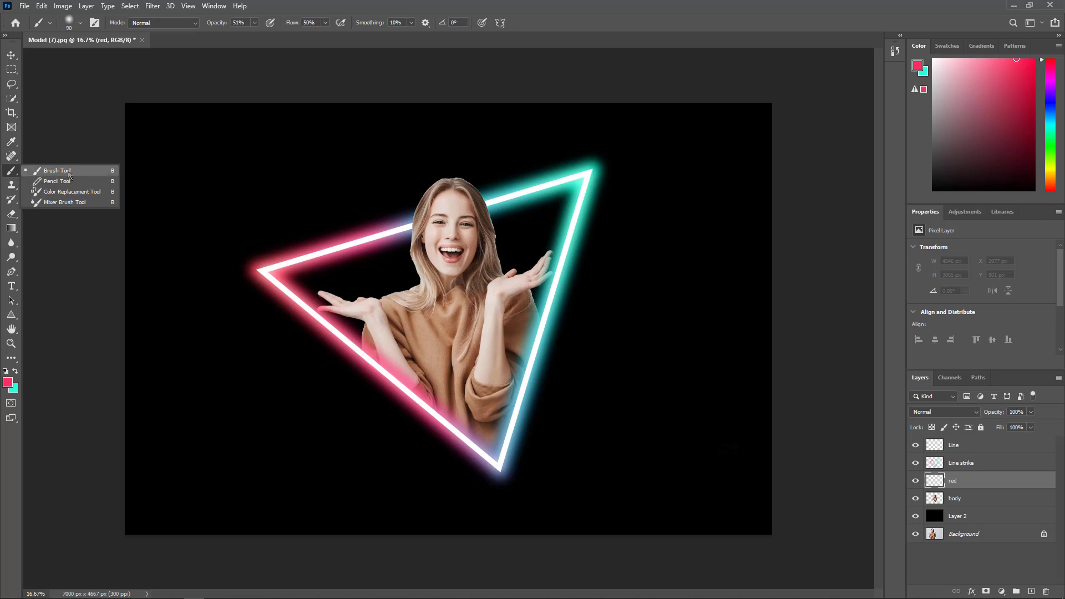
pyautogui.click(69, 173)
pyautogui.click(81, 23)
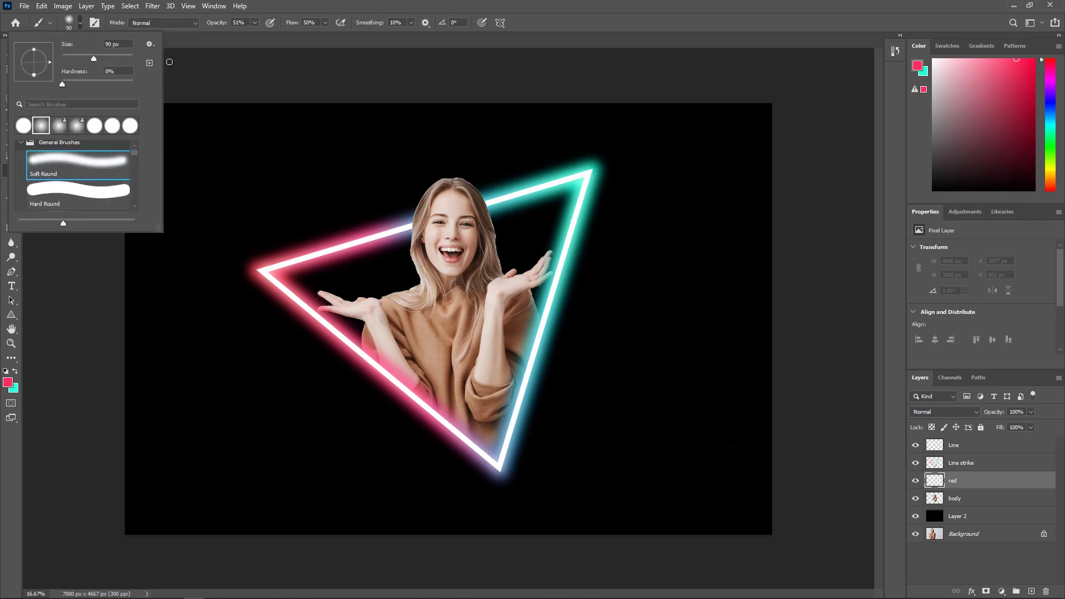
pyautogui.click(255, 23)
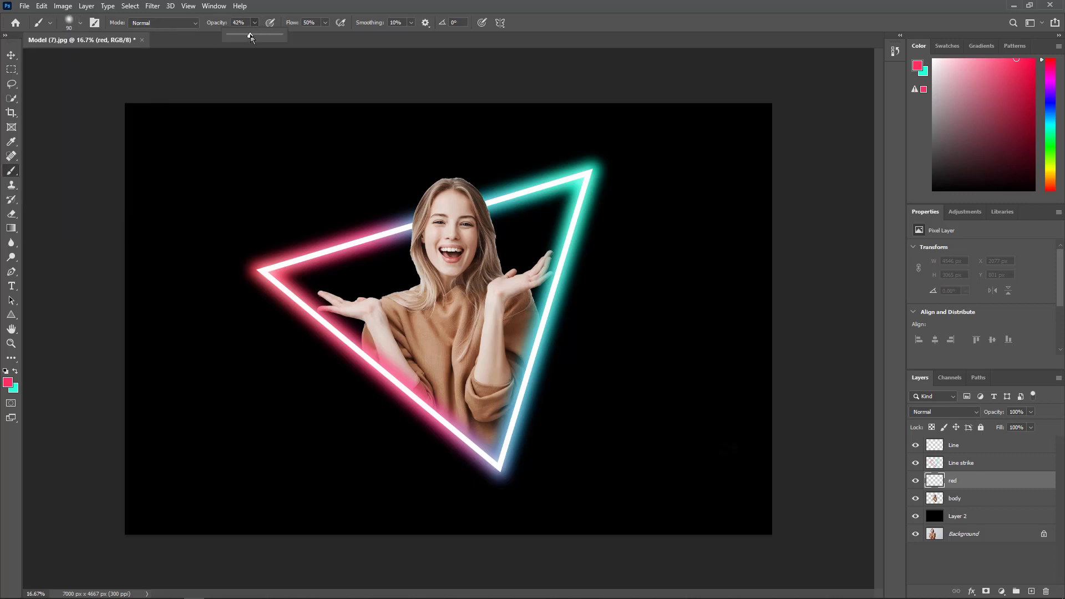
pyautogui.click(325, 22)
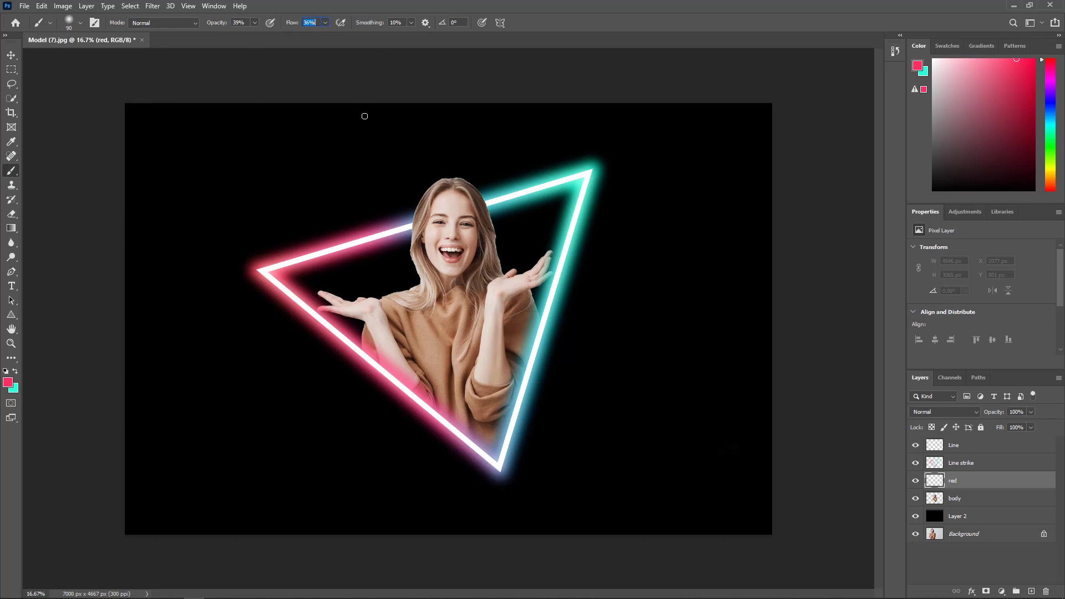
# Set the foreground colour to the red ff1e4b, starting from a sample of the triangle's red glow.
pyautogui.click(9, 382)
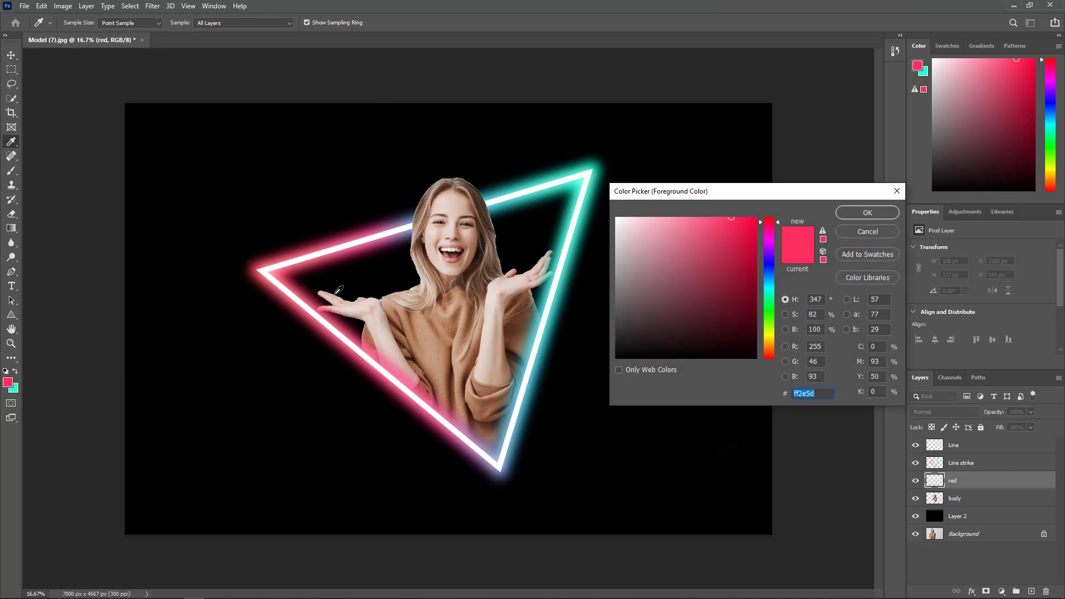
pyautogui.click(309, 292)
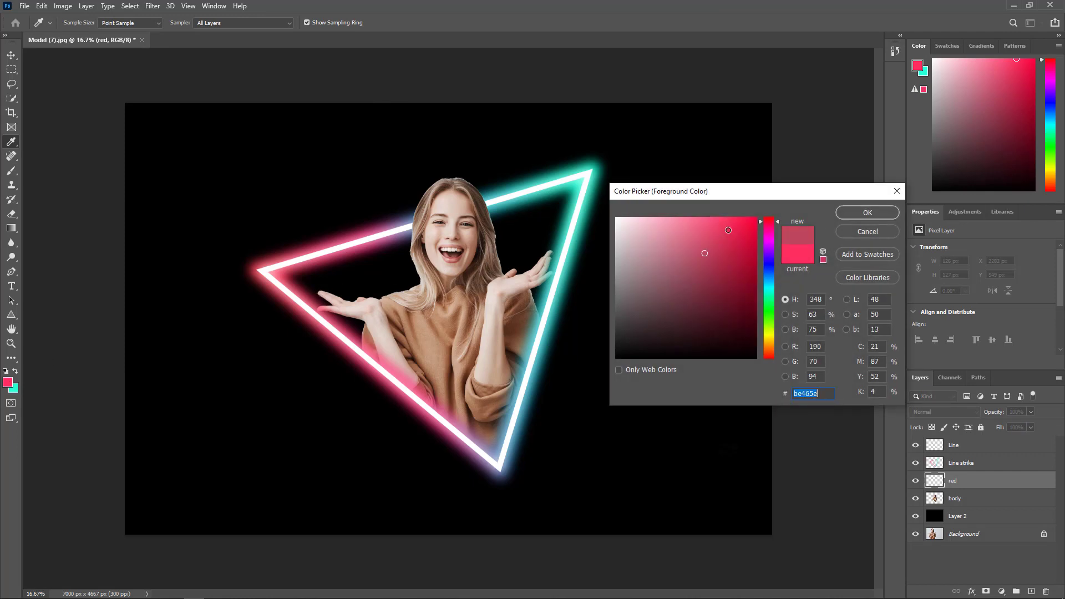
pyautogui.write('ff2853')
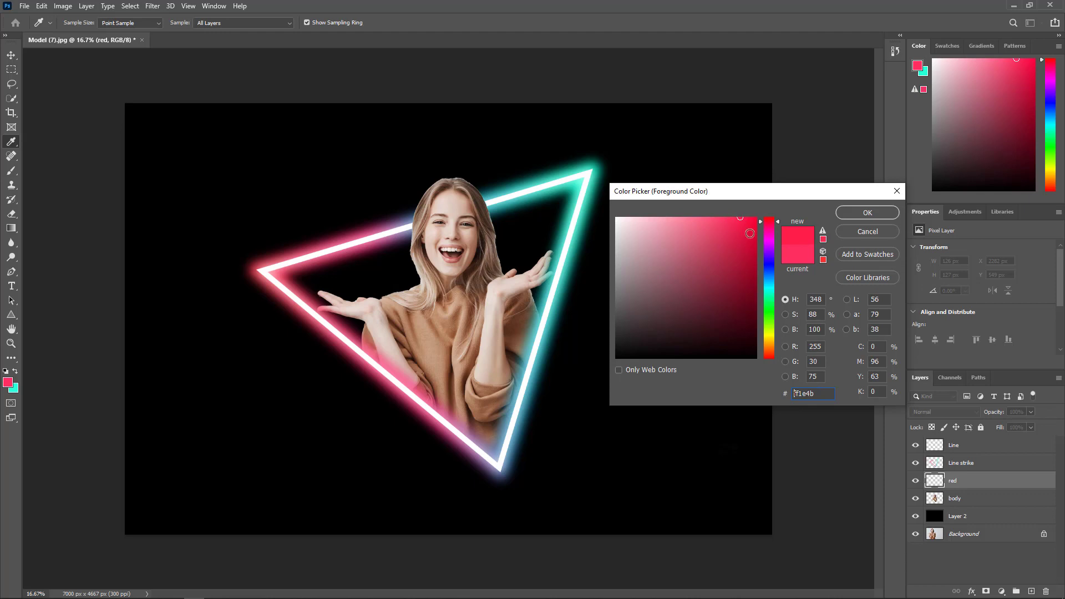
pyautogui.click(854, 213)
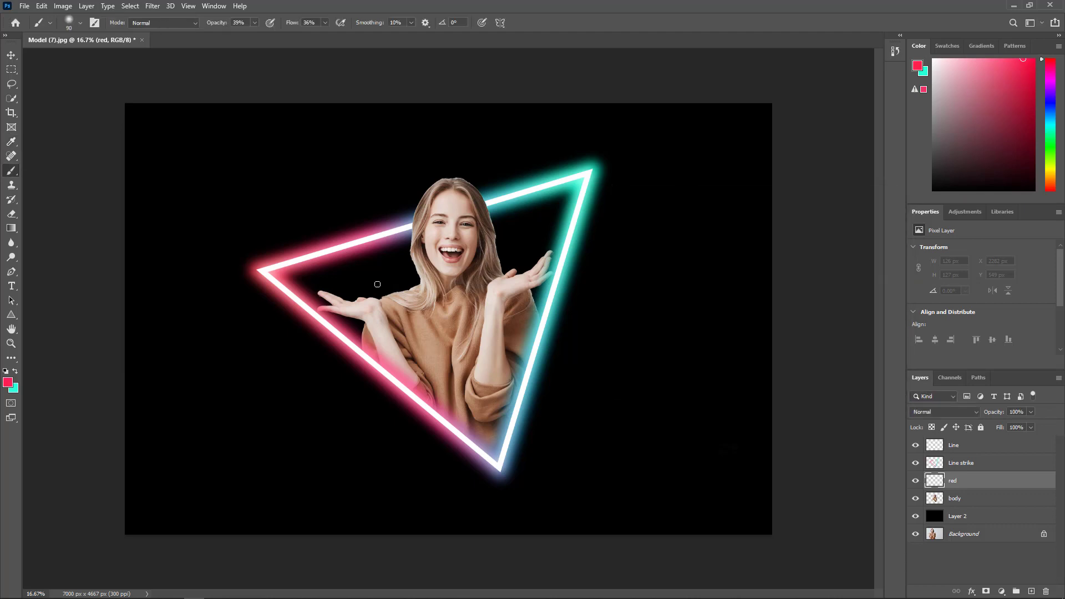
# Paint red over the half of the woman nearest the red glow and set the red layer's blend mode to Soft Light.
pyautogui.hotkey('ctrl', '+')
pyautogui.moveTo(439, 126)
pyautogui.mouseDown()
pyautogui.moveTo(438, 173)
pyautogui.moveTo(417, 162)
pyautogui.moveTo(412, 229)
pyautogui.moveTo(433, 170)
pyautogui.moveTo(437, 351)
pyautogui.moveTo(407, 401)
pyautogui.moveTo(288, 292)
pyautogui.moveTo(320, 308)
pyautogui.moveTo(412, 276)
pyautogui.moveTo(341, 298)
pyautogui.moveTo(398, 330)
pyautogui.moveTo(430, 304)
pyautogui.moveTo(443, 187)
pyautogui.moveTo(420, 231)
pyautogui.moveTo(405, 214)
pyautogui.moveTo(447, 236)
pyautogui.moveTo(378, 307)
pyautogui.moveTo(335, 324)
pyautogui.moveTo(342, 294)
pyautogui.moveTo(415, 275)
pyautogui.moveTo(441, 203)
pyautogui.moveTo(443, 145)
pyautogui.moveTo(420, 151)
pyautogui.moveTo(423, 336)
pyautogui.moveTo(328, 293)
pyautogui.mouseUp()
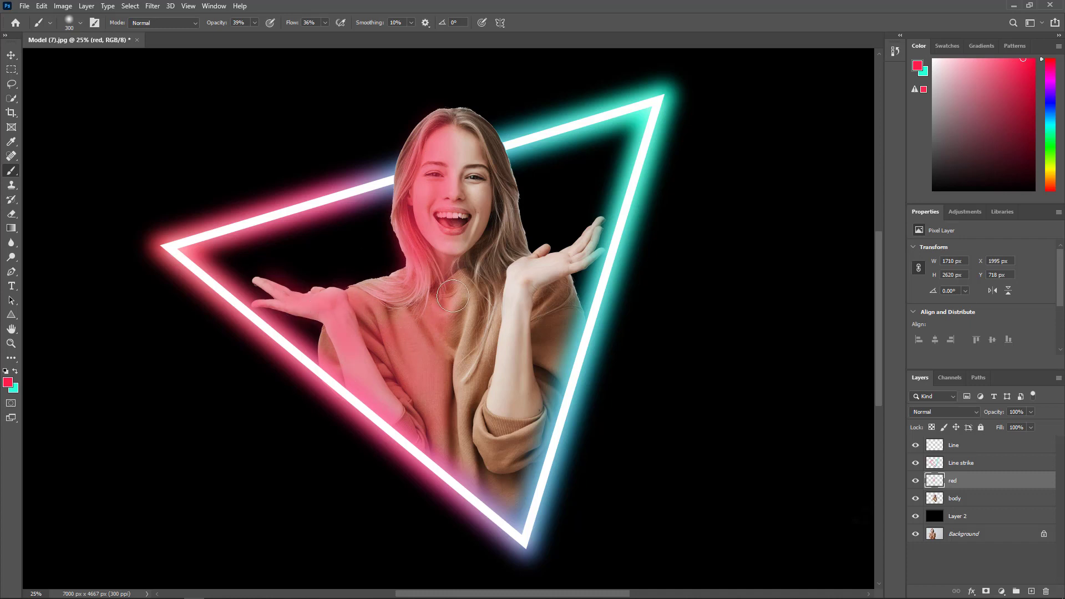
pyautogui.click(937, 411)
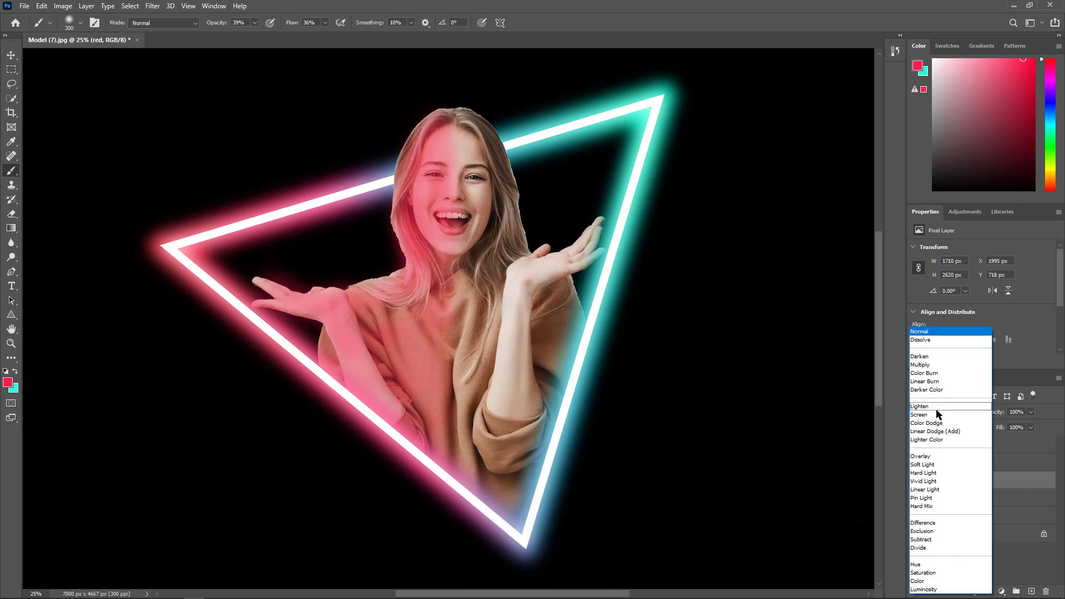
pyautogui.click(950, 465)
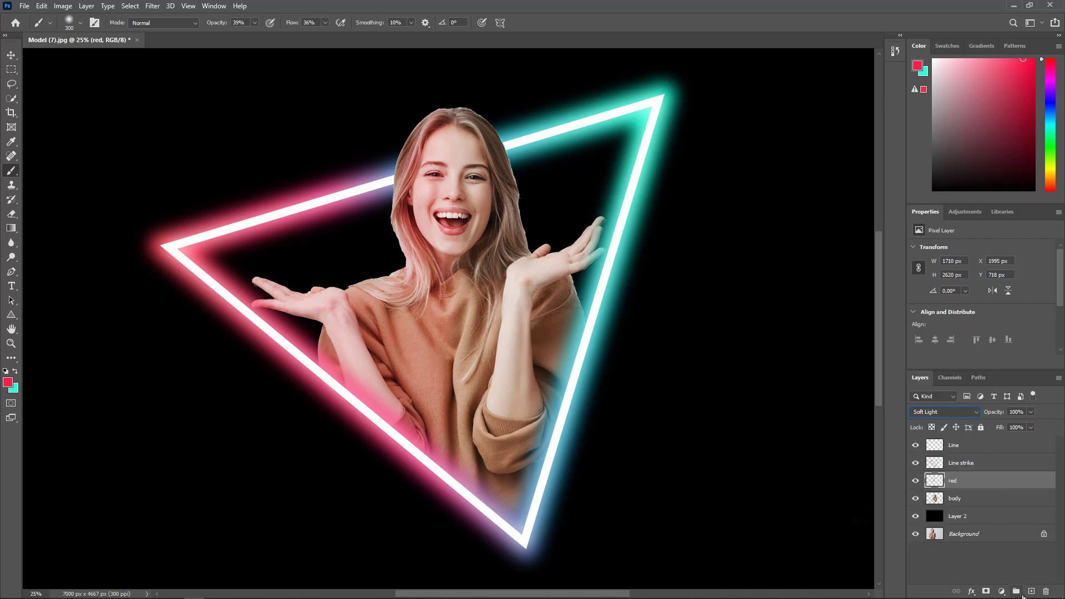
# Add a new layer directly above the red layer and name it green.
pyautogui.click(1030, 592)
pyautogui.doubleClick(954, 481)
pyautogui.write('cr')
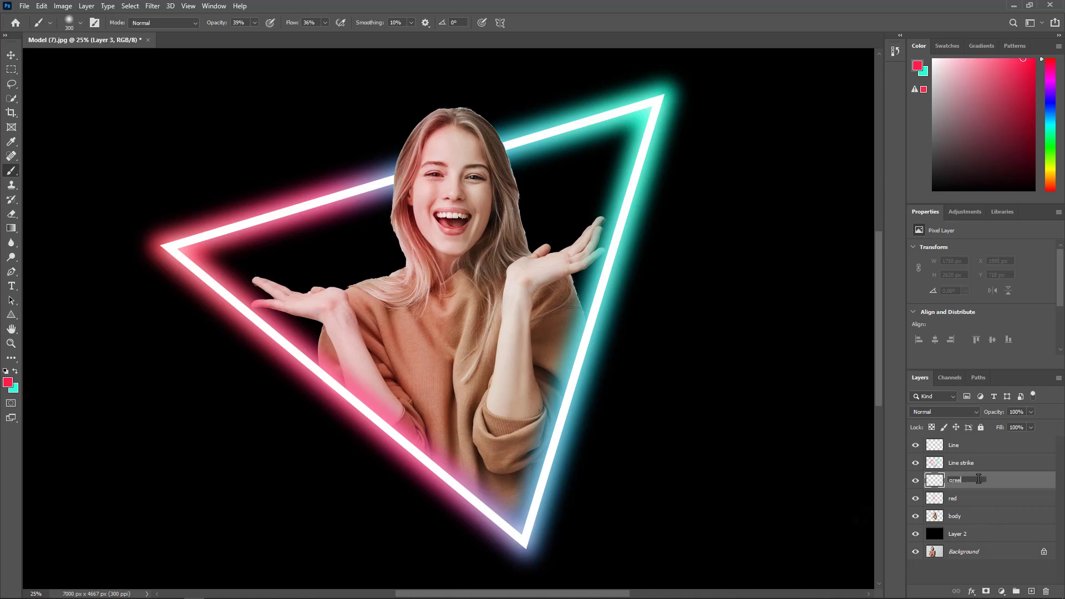
pyautogui.write('een')
pyautogui.press('Return')
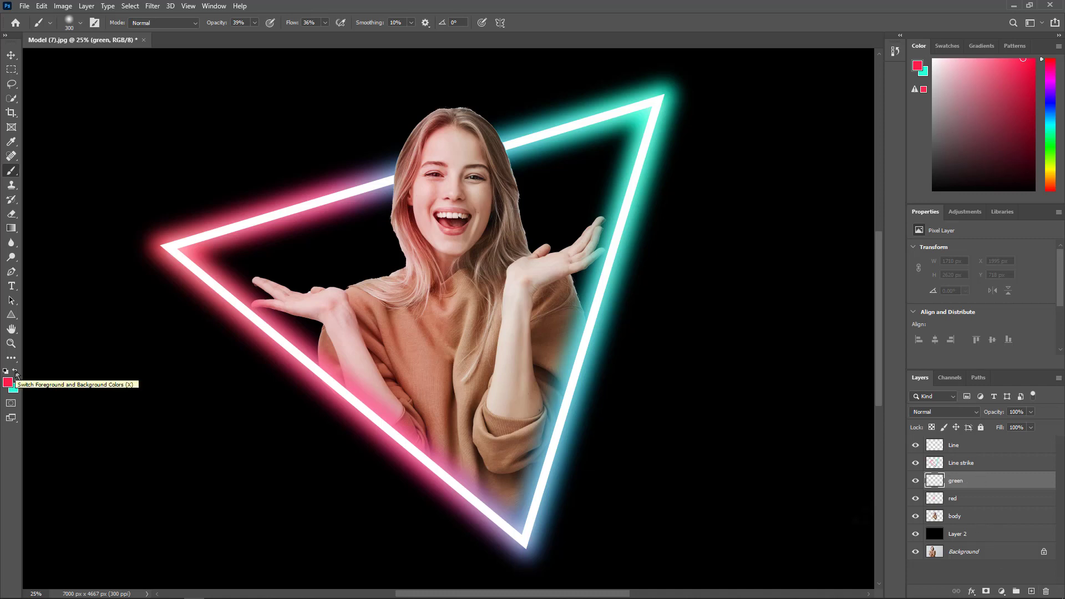
# Set the brush's foreground colour to the turquoise 2cffe6, starting from a sample of the triangle's green glow.
pyautogui.click(8, 382)
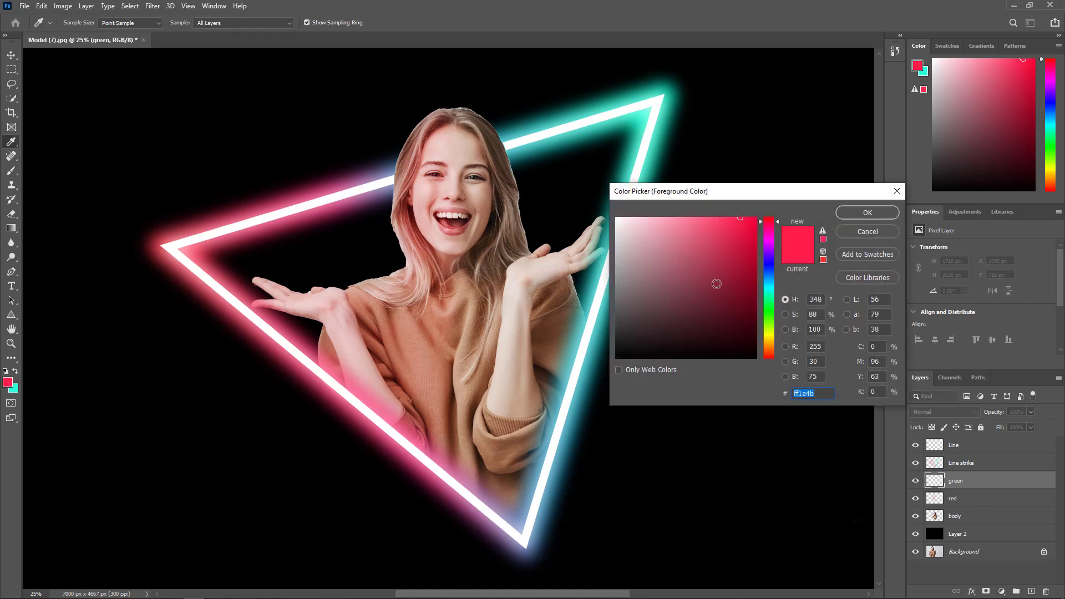
pyautogui.click(578, 132)
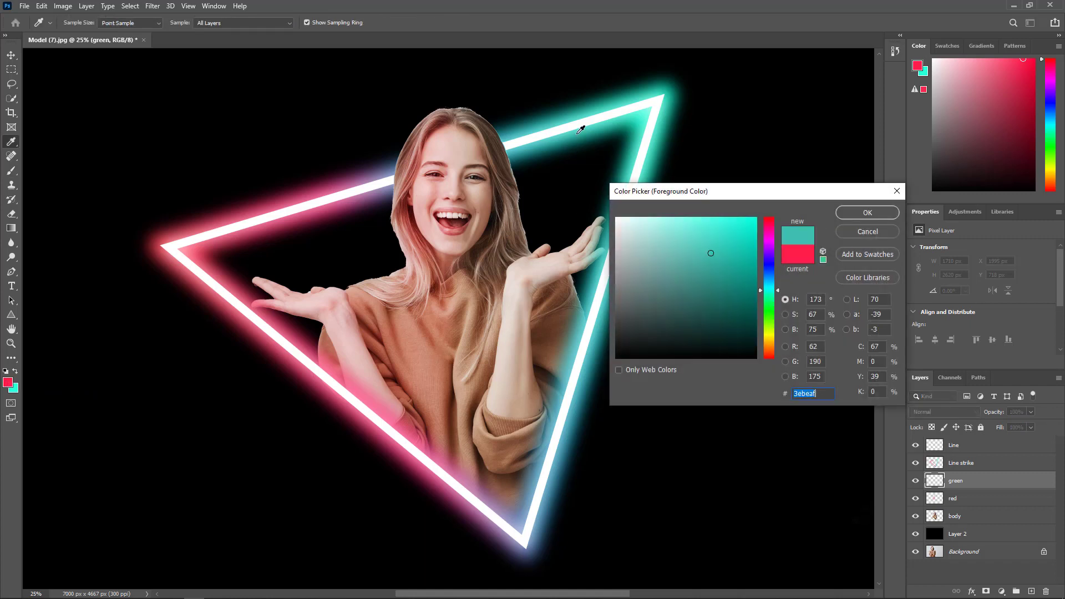
pyautogui.moveTo(709, 252); pyautogui.dragTo(729, 219)
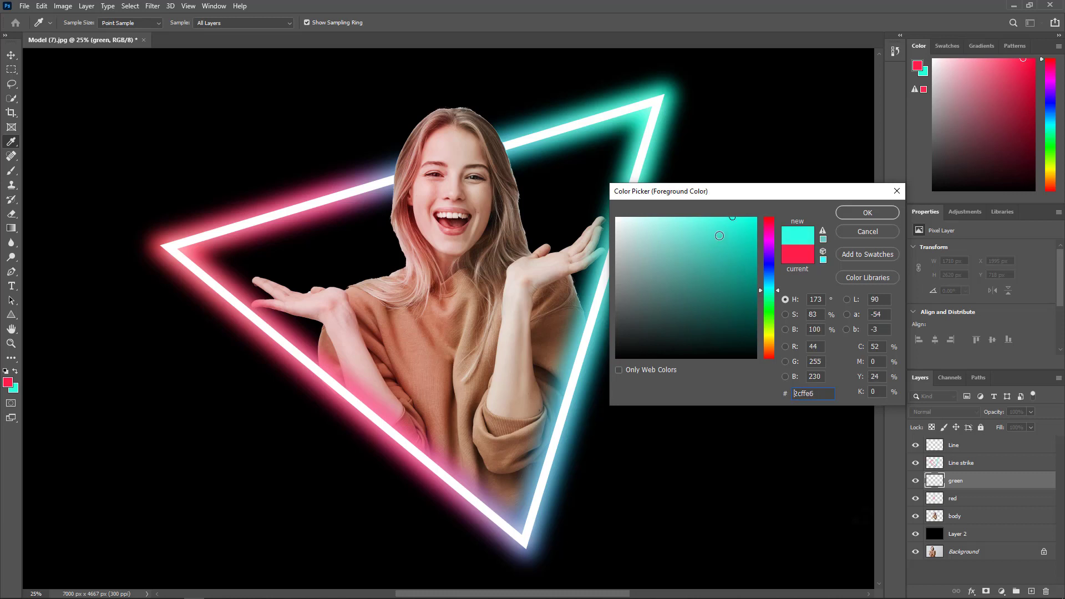
pyautogui.click(868, 213)
pyautogui.press('b')
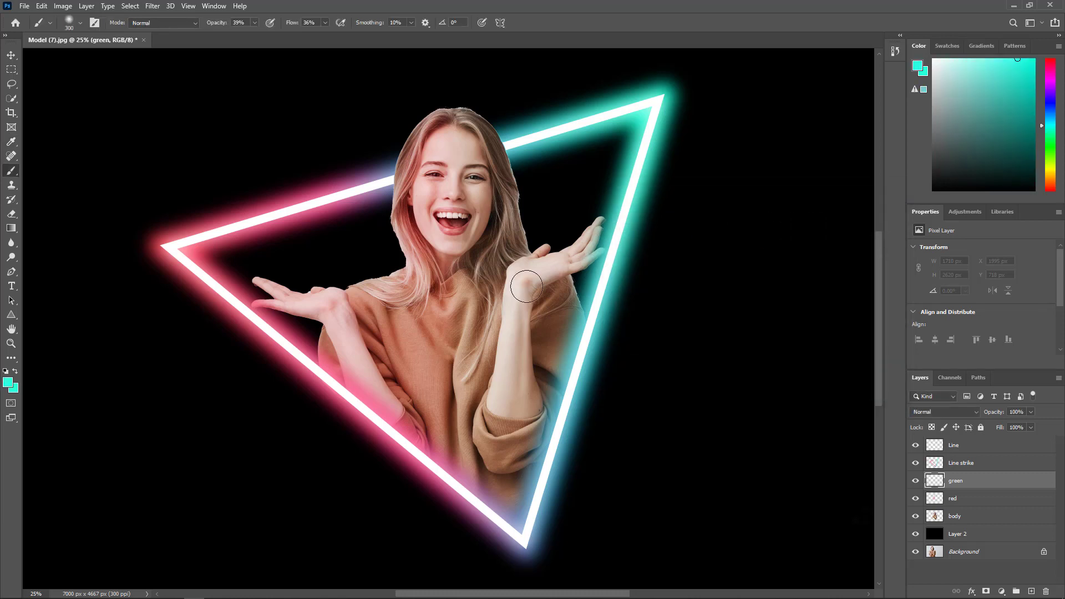
# Paint turquoise over the half of the woman nearest the green glow and set the green layer's blend mode to Soft Light.
pyautogui.moveTo(468, 126)
pyautogui.mouseDown()
pyautogui.moveTo(476, 178)
pyautogui.moveTo(506, 204)
pyautogui.moveTo(468, 170)
pyautogui.moveTo(467, 279)
pyautogui.moveTo(502, 217)
pyautogui.moveTo(547, 267)
pyautogui.moveTo(592, 240)
pyautogui.moveTo(512, 347)
pyautogui.moveTo(534, 398)
pyautogui.moveTo(548, 320)
pyautogui.moveTo(498, 466)
pyautogui.moveTo(478, 376)
pyautogui.moveTo(547, 320)
pyautogui.moveTo(484, 193)
pyautogui.moveTo(471, 125)
pyautogui.moveTo(471, 358)
pyautogui.moveTo(487, 466)
pyautogui.moveTo(460, 150)
pyautogui.moveTo(510, 241)
pyautogui.moveTo(501, 247)
pyautogui.moveTo(515, 288)
pyautogui.moveTo(508, 415)
pyautogui.moveTo(480, 285)
pyautogui.moveTo(510, 421)
pyautogui.moveTo(509, 488)
pyautogui.mouseUp()
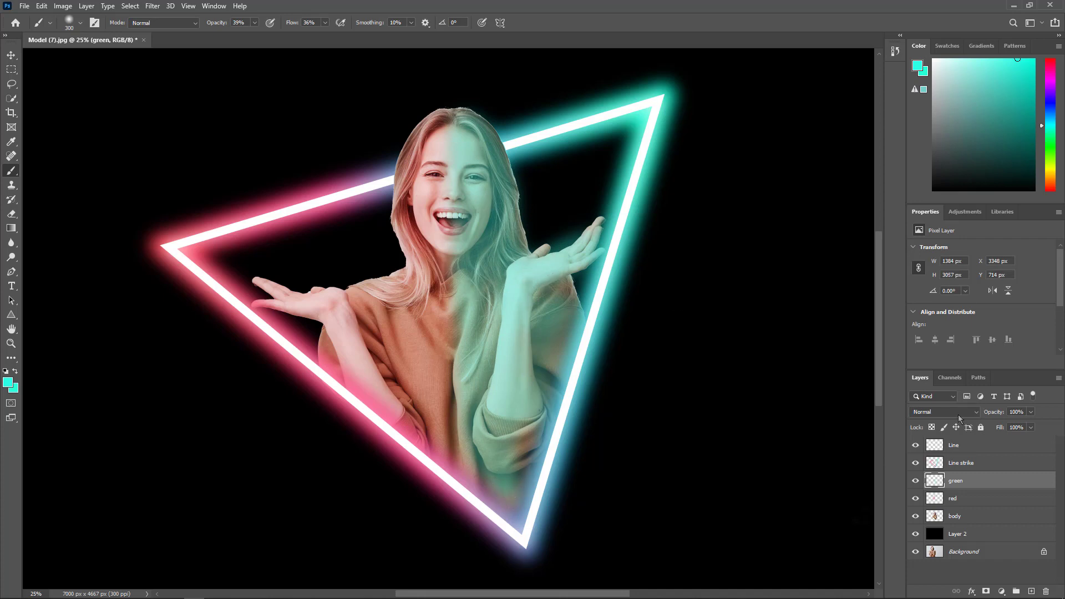
pyautogui.click(945, 412)
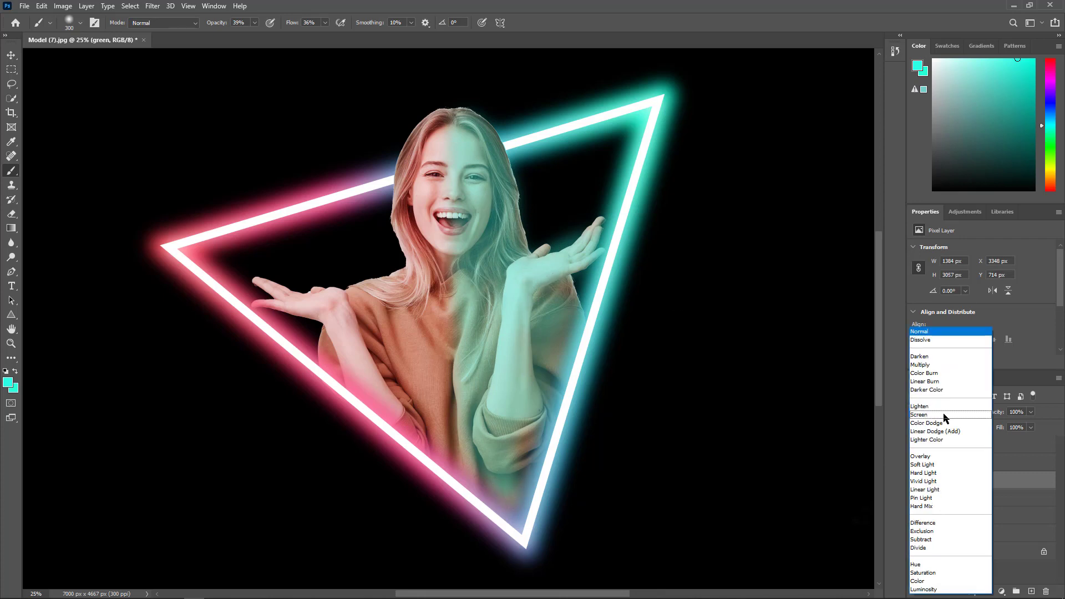
pyautogui.click(945, 465)
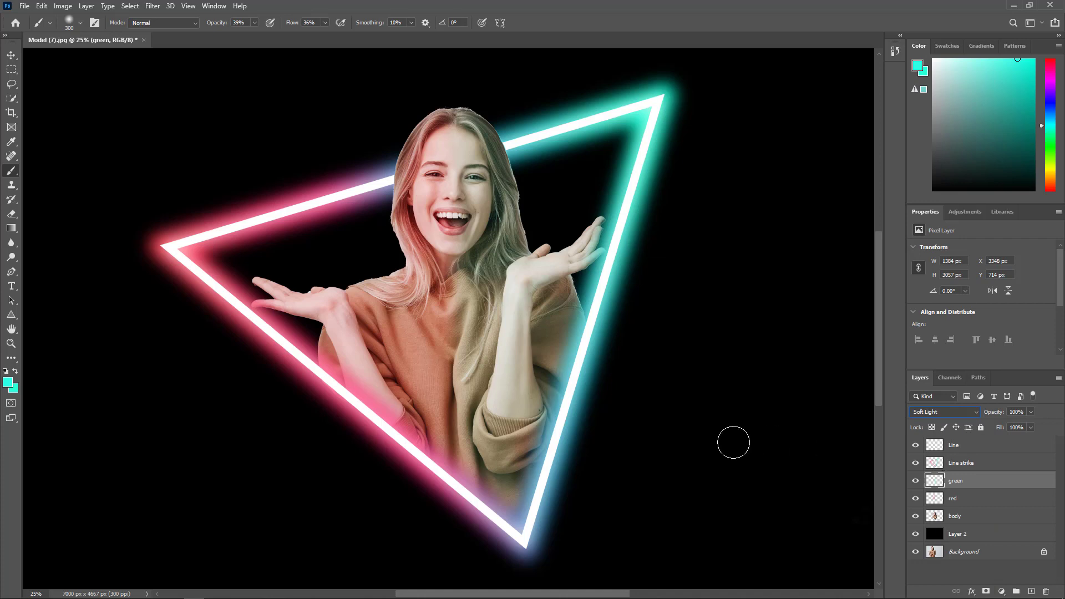
# Rotate the canvas view to -90° with the Rotate View tool and enlarge the woman to 50% magnification.
pyautogui.hotkey('ctrl', '-')
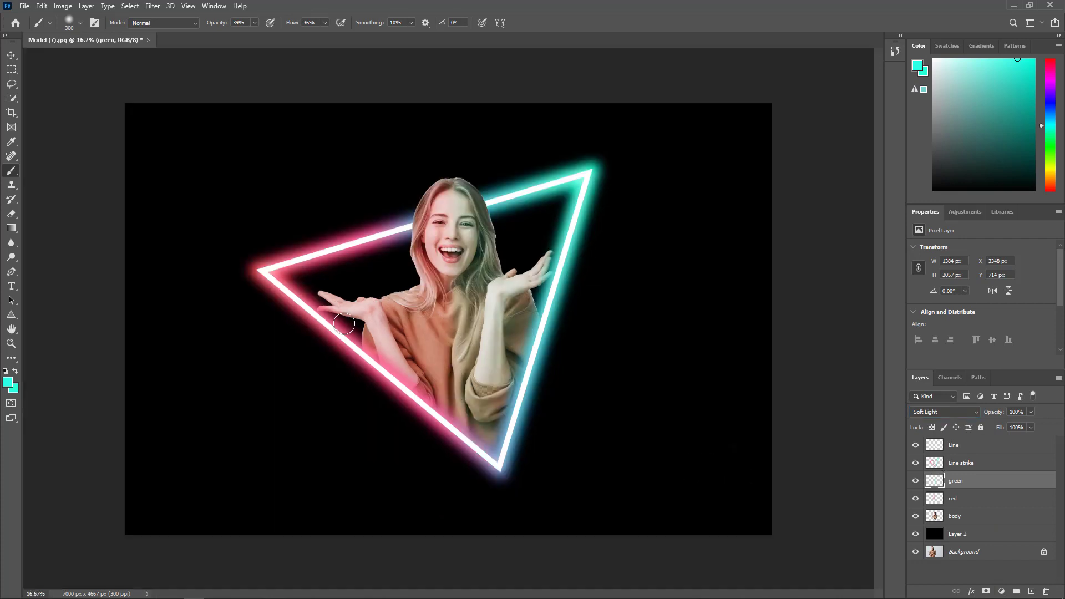
pyautogui.click(11, 329)
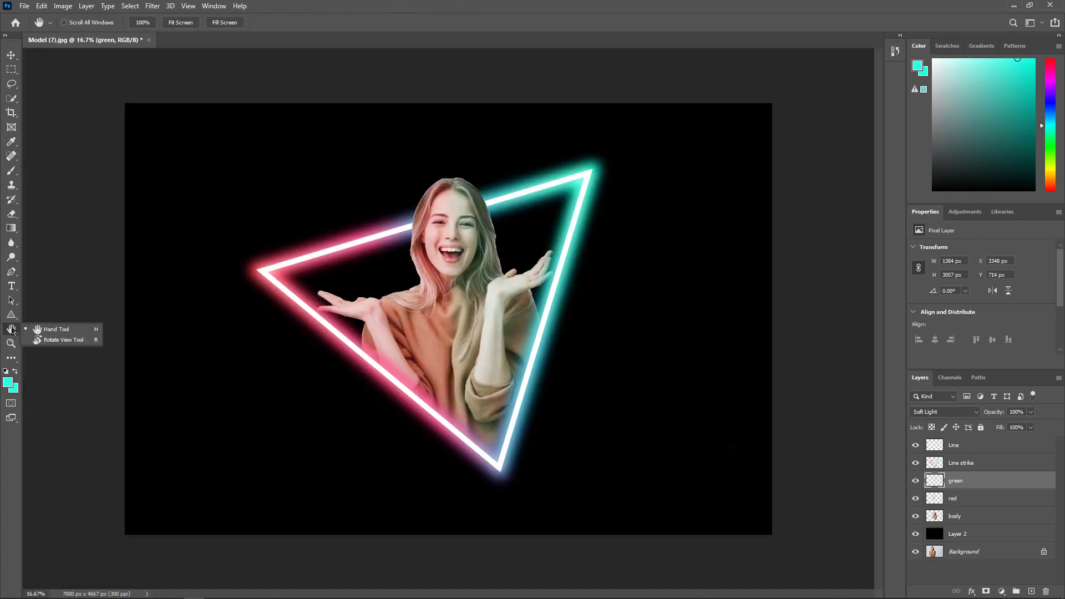
pyautogui.click(55, 340)
pyautogui.moveTo(416, 288); pyautogui.dragTo(333, 375)
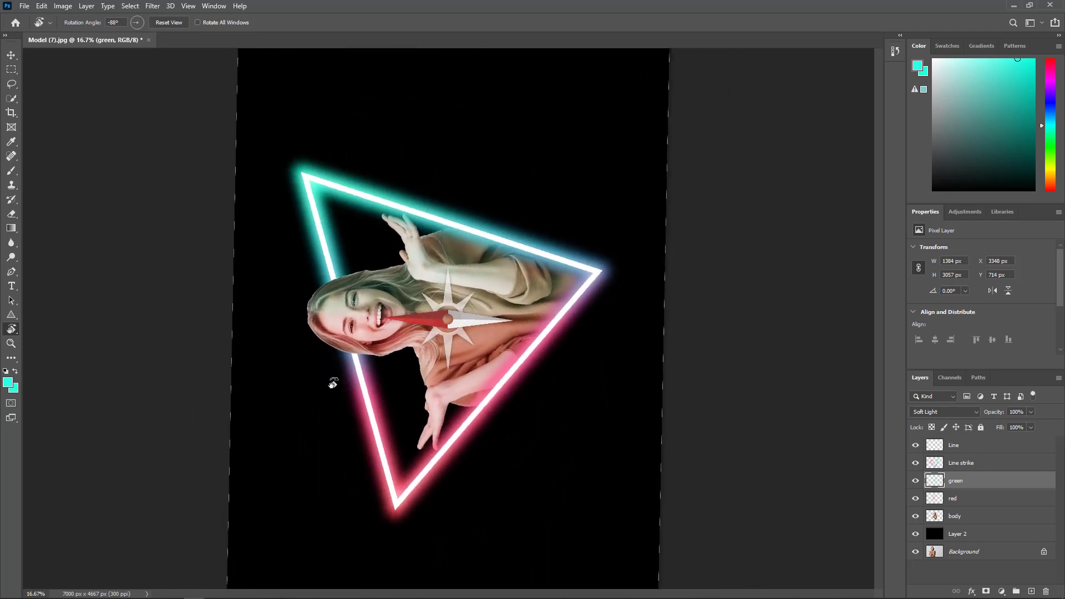
pyautogui.hotkey('ctrl', '+')
pyautogui.hotkey('ctrl', '+')
pyautogui.hotkey('ctrl', '+')
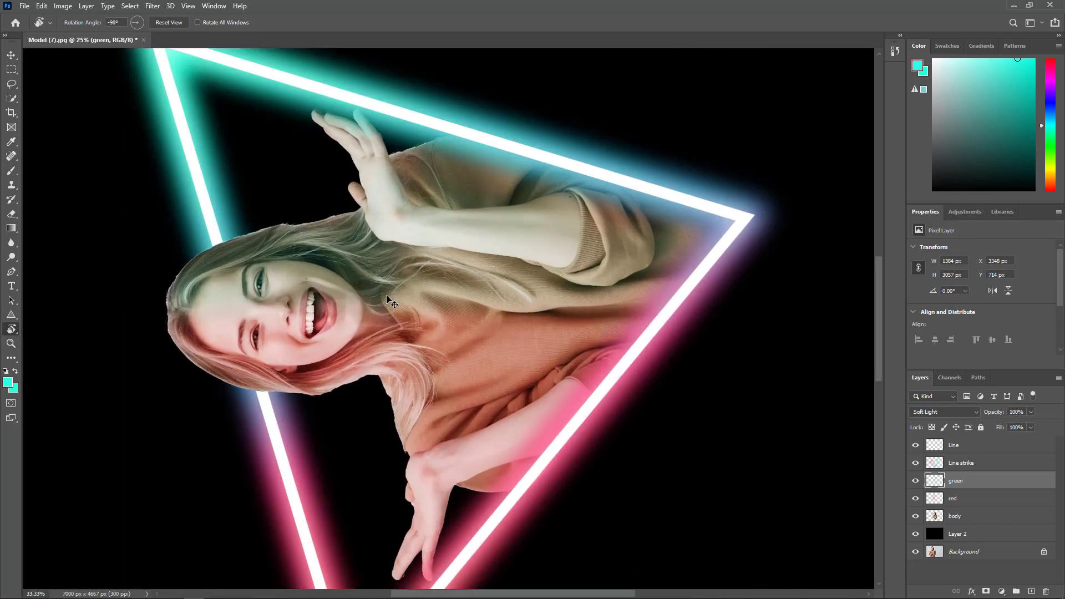
pyautogui.moveTo(336, 292); pyautogui.dragTo(401, 340)
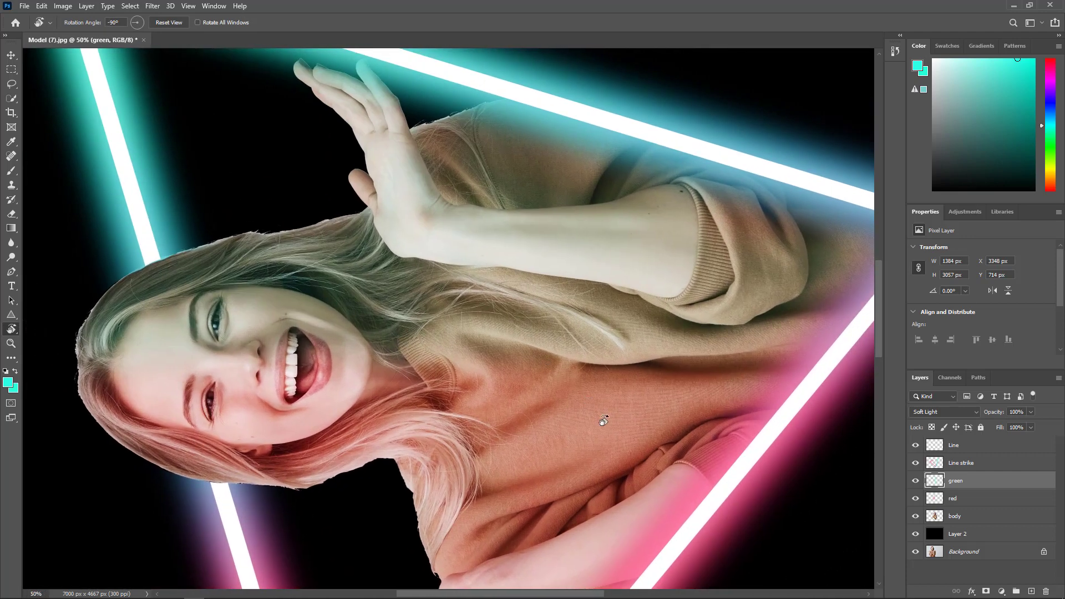
# Paint extra turquoise light along the forearm, sleeve and sweater folds on the green layer with a 90 px brush.
pyautogui.rightClick(11, 171)
pyautogui.click(44, 171)
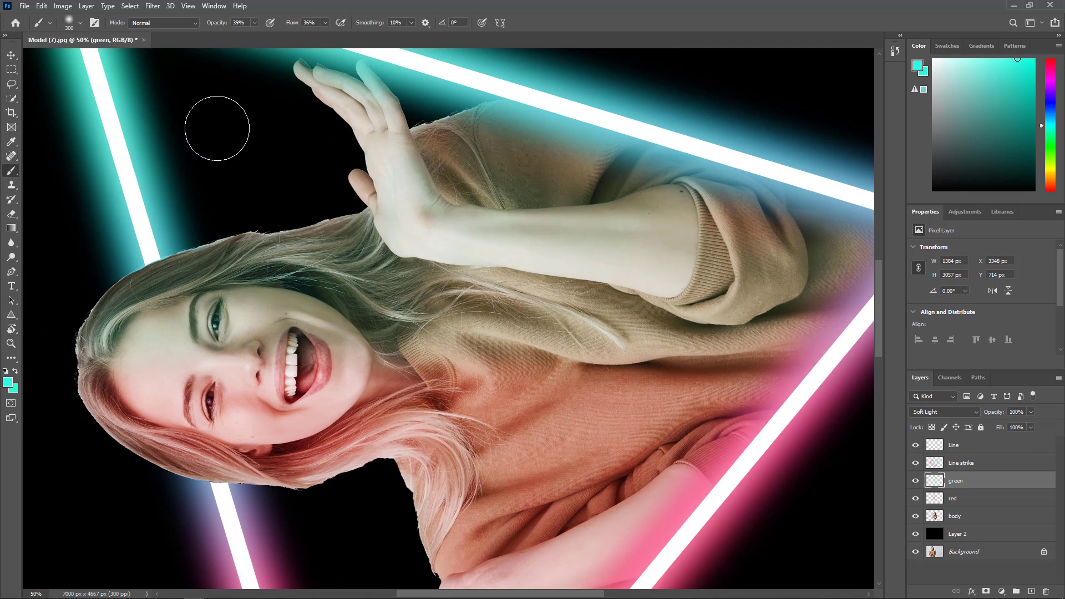
pyautogui.press('[')
pyautogui.press('[')
pyautogui.press('[')
pyautogui.press('[')
pyautogui.press('[')
pyautogui.press('[')
pyautogui.press('[')
pyautogui.moveTo(460, 213)
pyautogui.mouseDown()
pyautogui.moveTo(587, 216)
pyautogui.moveTo(630, 205)
pyautogui.mouseUp()
pyautogui.moveTo(393, 119)
pyautogui.mouseDown()
pyautogui.moveTo(453, 209)
pyautogui.moveTo(702, 191)
pyautogui.moveTo(736, 246)
pyautogui.moveTo(717, 289)
pyautogui.mouseUp()
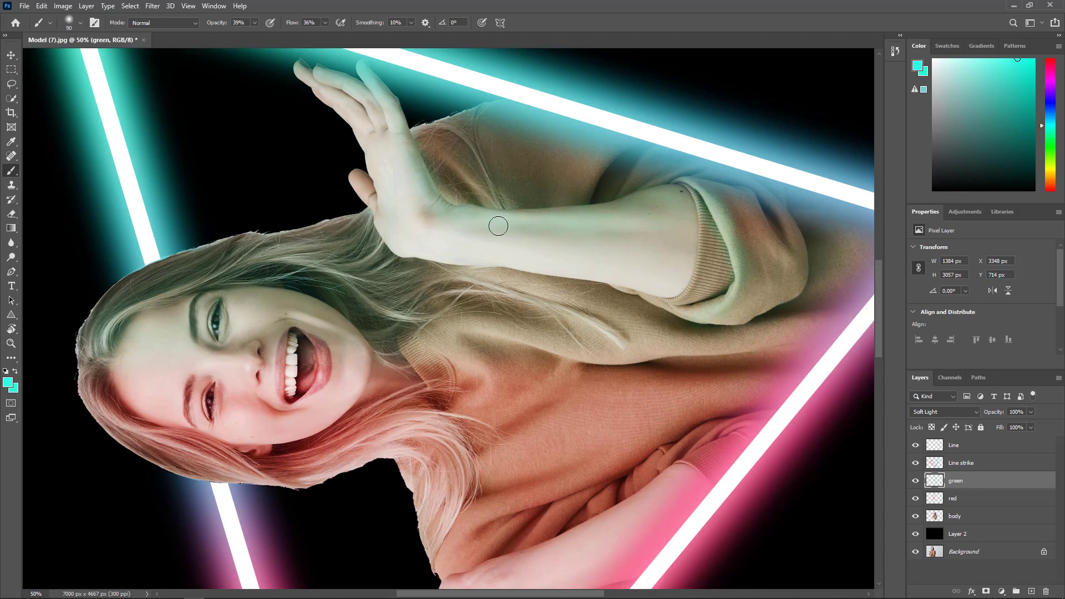
pyautogui.moveTo(472, 327); pyautogui.dragTo(682, 348)
pyautogui.moveTo(480, 296); pyautogui.dragTo(658, 335)
pyautogui.moveTo(493, 200); pyautogui.dragTo(621, 159)
pyautogui.moveTo(761, 226); pyautogui.dragTo(716, 340)
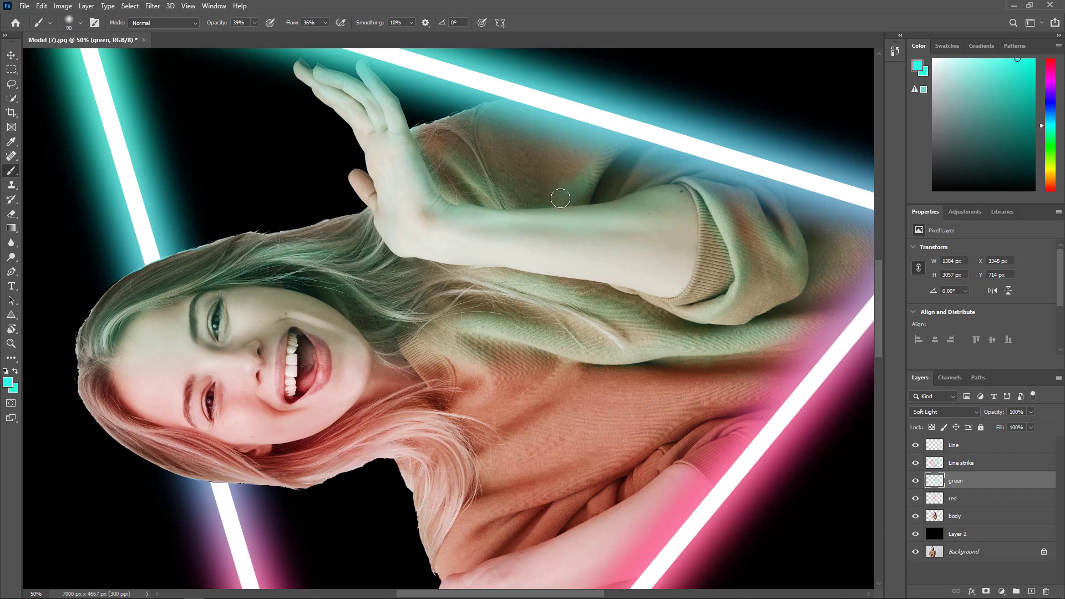
# Set up the Eraser tool with a smaller Soft Round tip, 40% opacity and 40% flow.
pyautogui.click(11, 214)
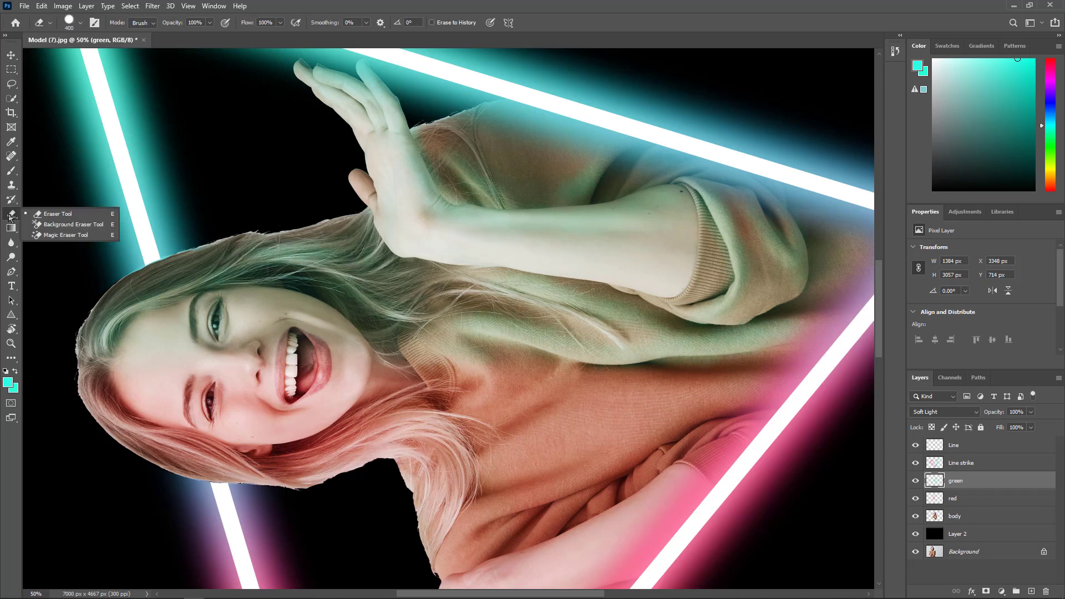
pyautogui.click(54, 217)
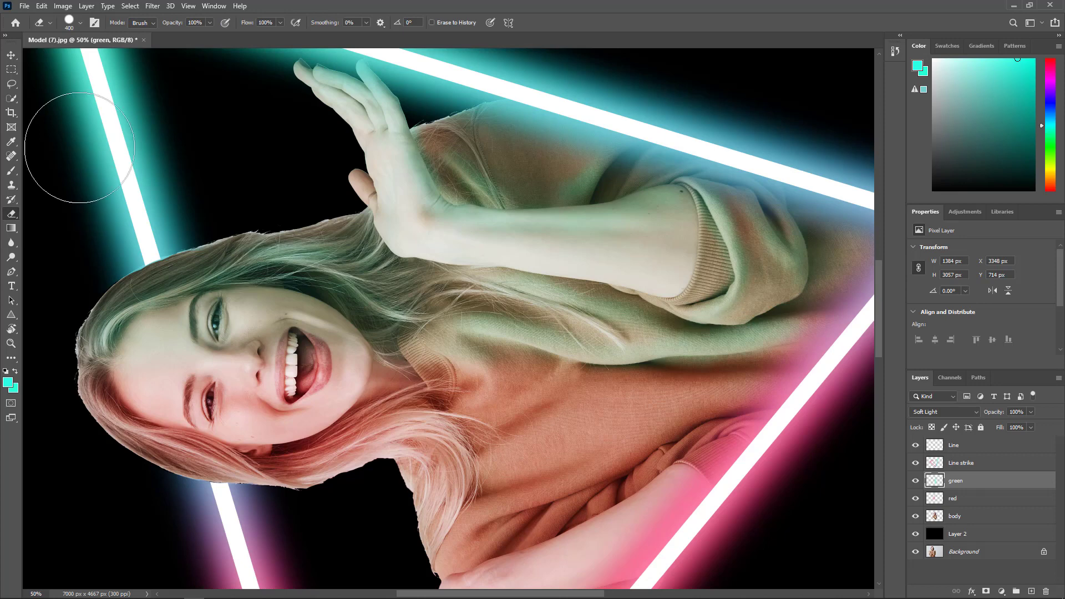
pyautogui.click(79, 25)
pyautogui.click(65, 166)
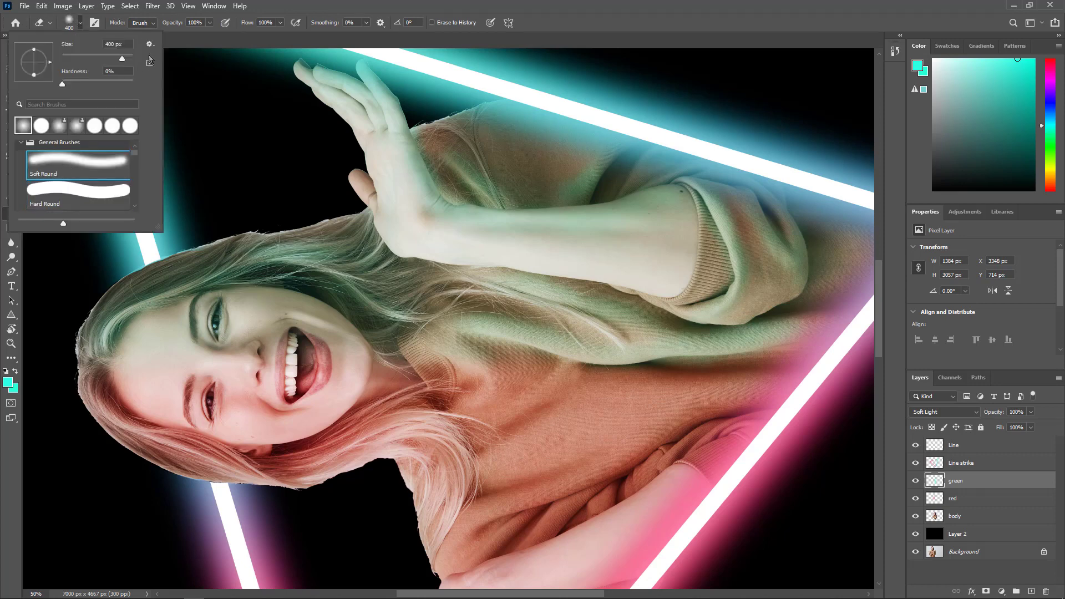
pyautogui.click(210, 23)
pyautogui.click(209, 23)
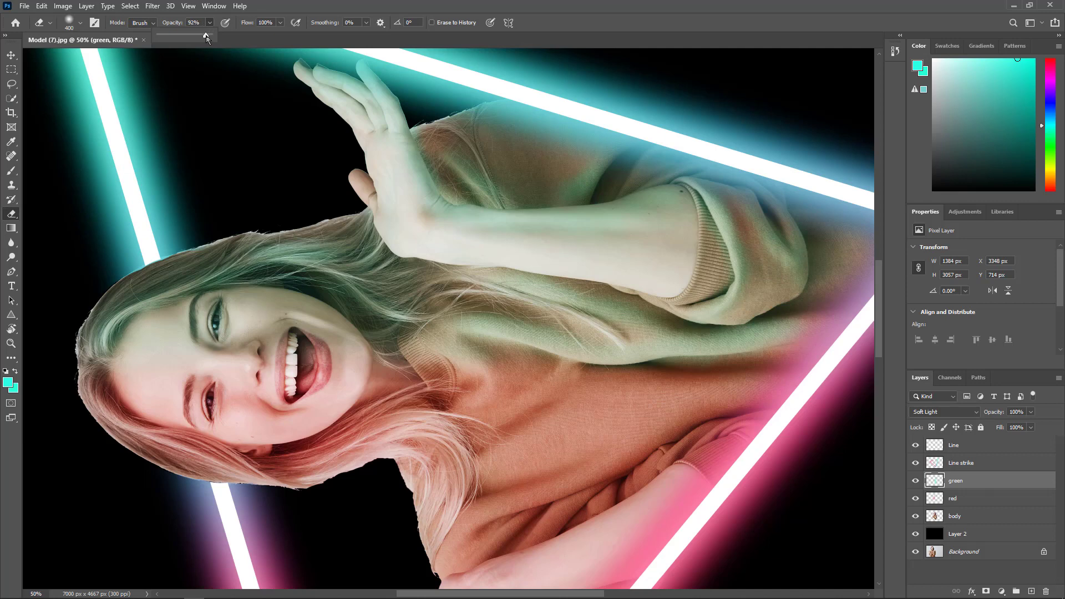
pyautogui.click(280, 23)
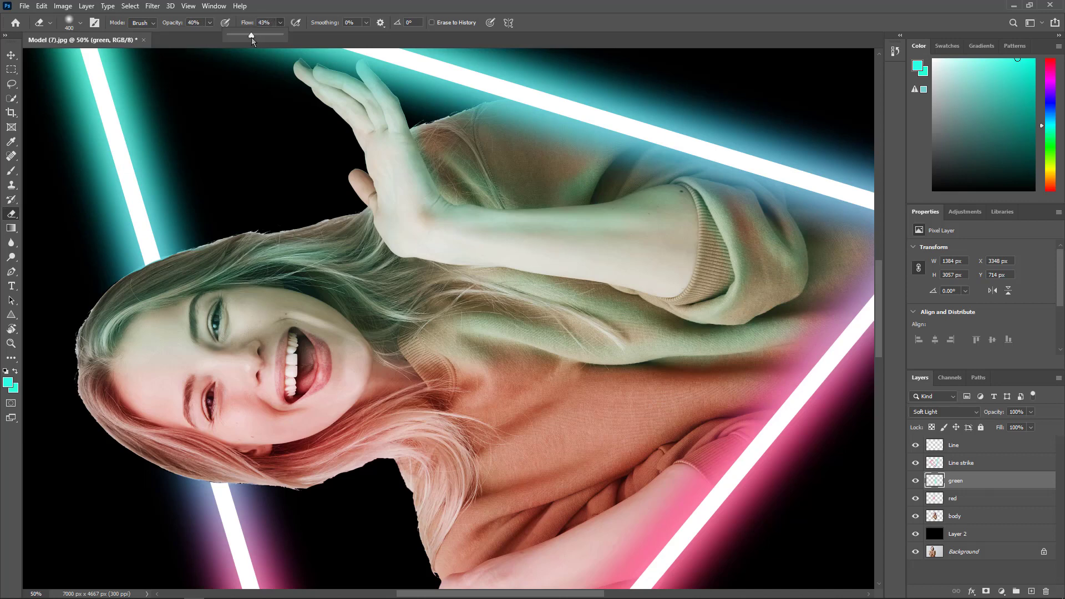
pyautogui.click(294, 253)
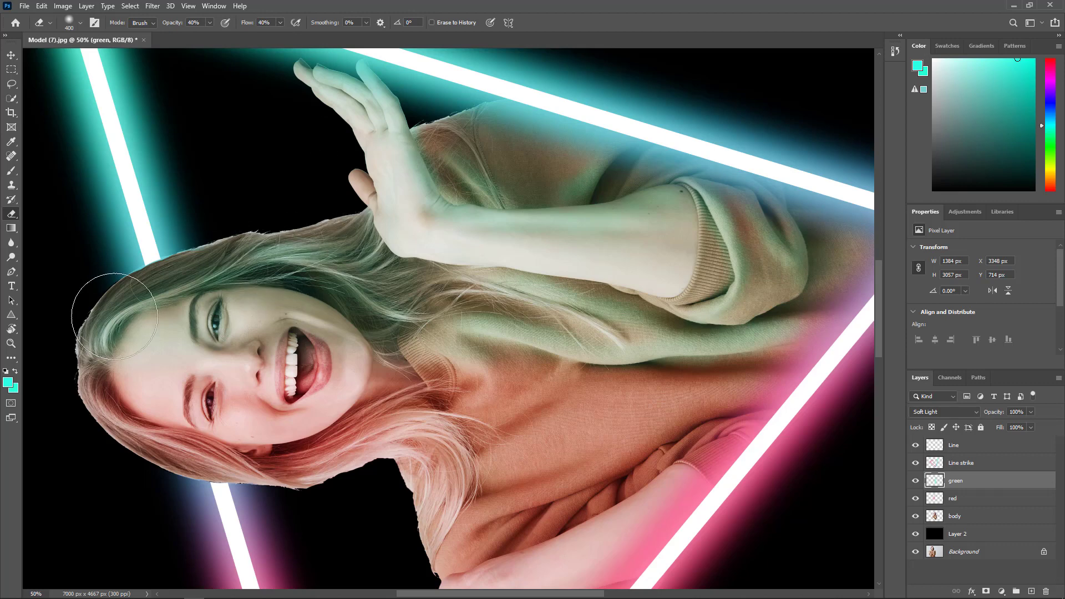
pyautogui.press('[')
pyautogui.press('[')
pyautogui.press('[')
# Rotate the canvas view to 94° so the red-lit side of the woman faces up.
pyautogui.press('r')
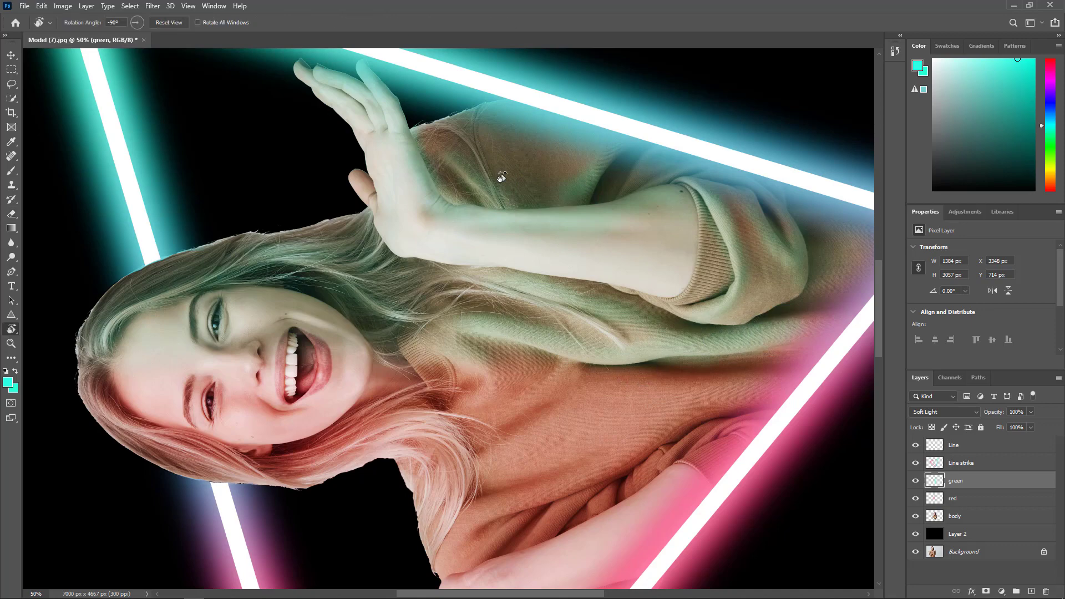
pyautogui.moveTo(502, 177); pyautogui.dragTo(395, 415)
pyautogui.moveTo(379, 329); pyautogui.dragTo(416, 394)
# Set the brush's foreground colour to the pink ff2e63, starting from a sample of the triangle's pink glow.
pyautogui.press('b')
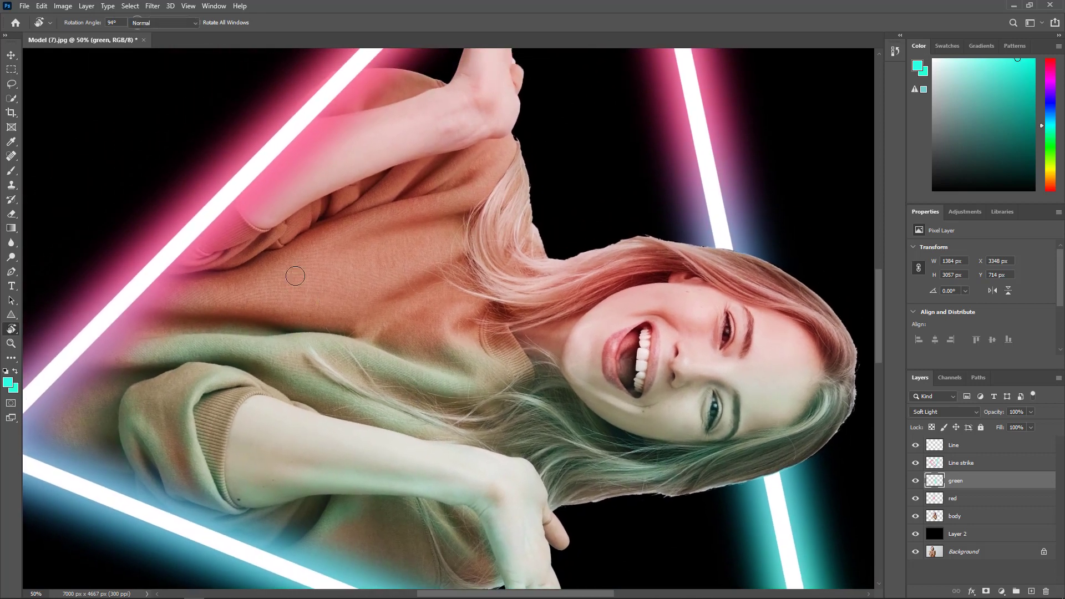
pyautogui.click(9, 383)
pyautogui.click(332, 106)
pyautogui.click(730, 217)
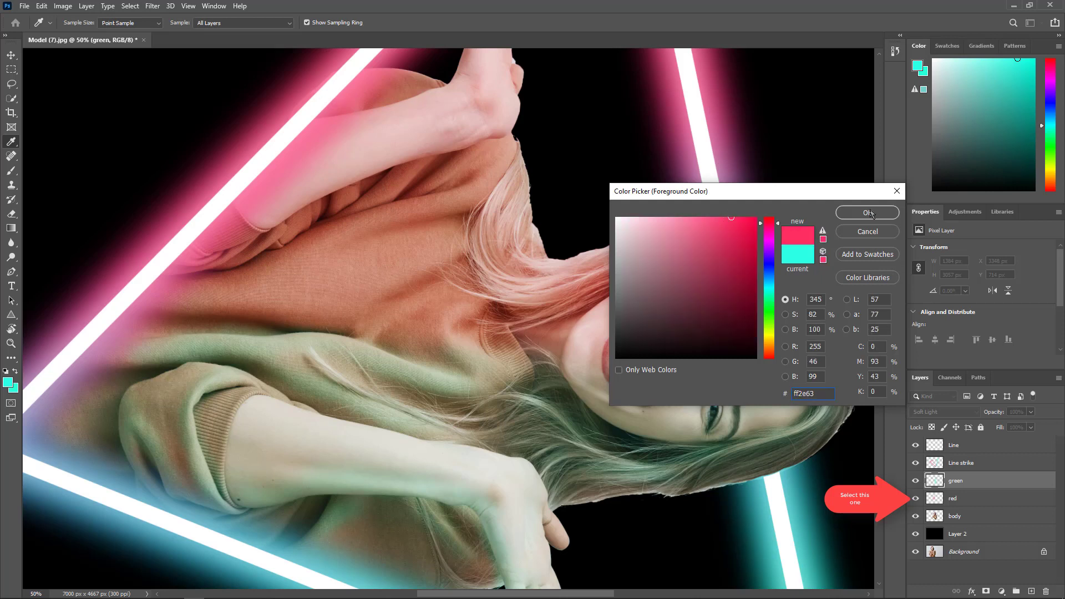
pyautogui.click(869, 214)
# Set the brush to 29% opacity and 27% flow and paint pink light over the sweater, hand and hair on the red-lit side.
pyautogui.click(255, 23)
pyautogui.click(325, 23)
pyautogui.click(376, 163)
pyautogui.moveTo(314, 196)
pyautogui.mouseDown()
pyautogui.moveTo(457, 215)
pyautogui.moveTo(366, 217)
pyautogui.moveTo(505, 157)
pyautogui.moveTo(436, 252)
pyautogui.moveTo(236, 307)
pyautogui.moveTo(459, 310)
pyautogui.moveTo(390, 332)
pyautogui.mouseUp()
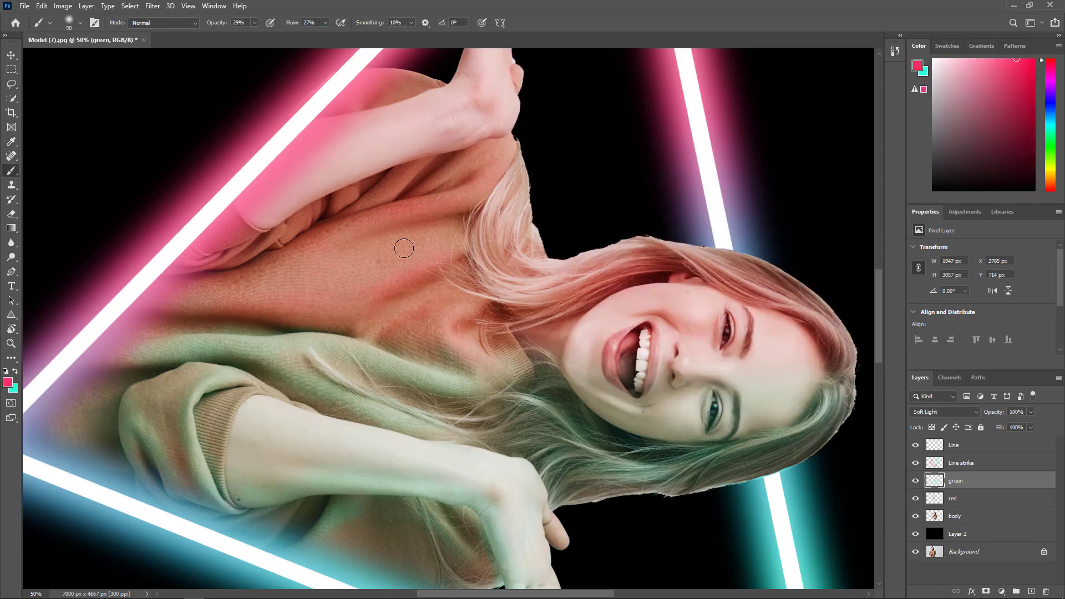
pyautogui.moveTo(403, 248)
pyautogui.mouseDown()
pyautogui.moveTo(494, 202)
pyautogui.moveTo(380, 154)
pyautogui.moveTo(481, 72)
pyautogui.moveTo(413, 117)
pyautogui.moveTo(510, 120)
pyautogui.moveTo(491, 103)
pyautogui.moveTo(543, 60)
pyautogui.moveTo(496, 160)
pyautogui.moveTo(483, 148)
pyautogui.moveTo(336, 238)
pyautogui.moveTo(512, 364)
pyautogui.mouseUp()
pyautogui.scroll(2, 513, 113)
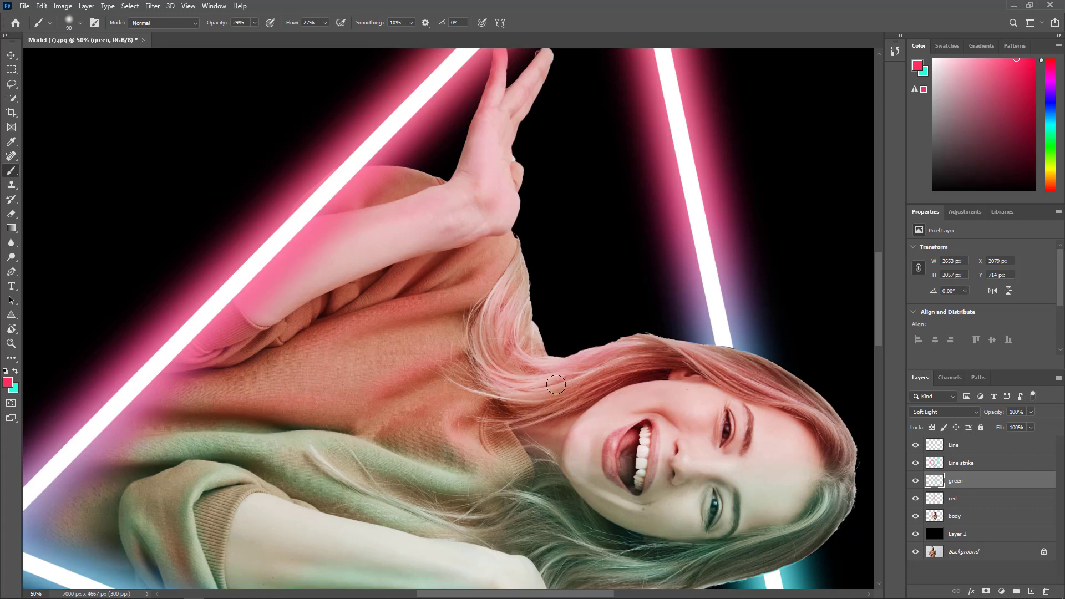
# Rotate the canvas view back to 0° so the woman stands upright with the whole composition in sight.
pyautogui.press('r')
pyautogui.moveTo(448, 199); pyautogui.dragTo(352, 327)
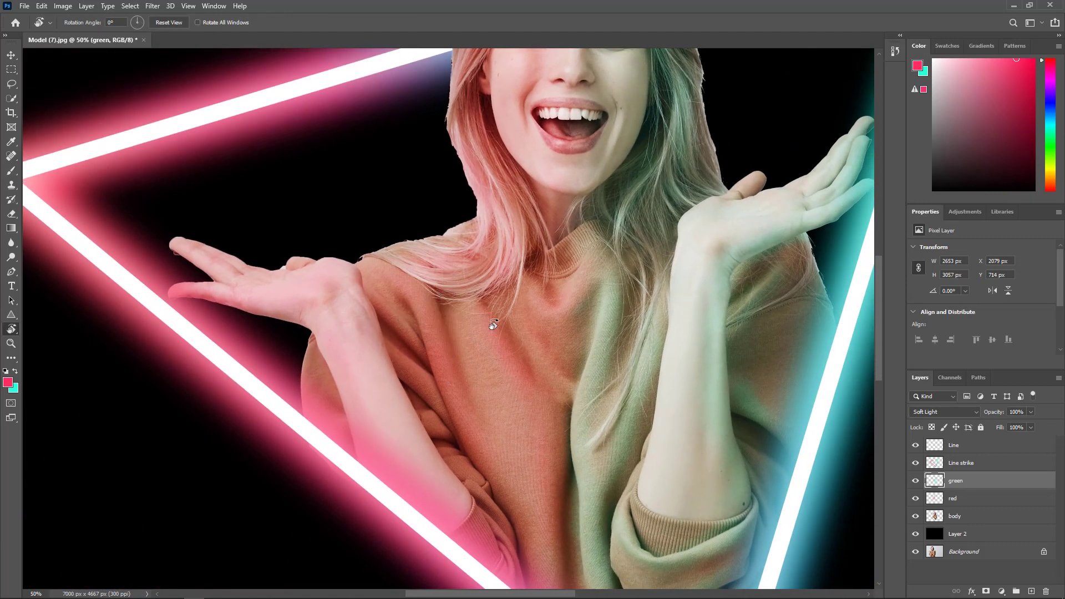
pyautogui.hotkey('ctrl', '-')
pyautogui.hotkey('ctrl', '-')
pyautogui.hotkey('ctrl', '-')
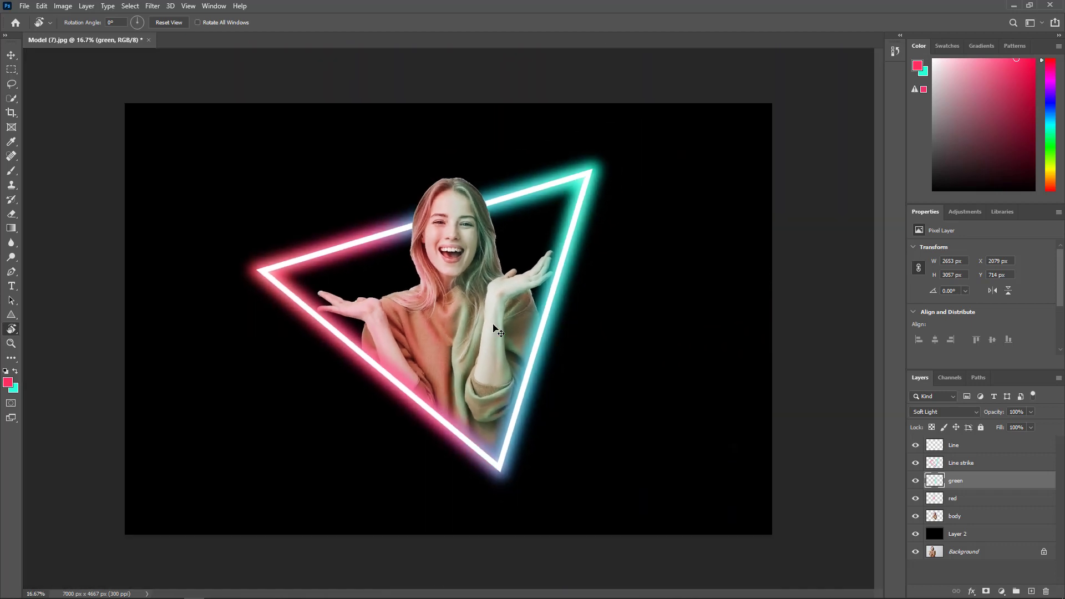
# Add a Gradient Overlay effect with the Radial style and 50% opacity to the black background Layer 2.
pyautogui.press('v')
pyautogui.click(739, 452)
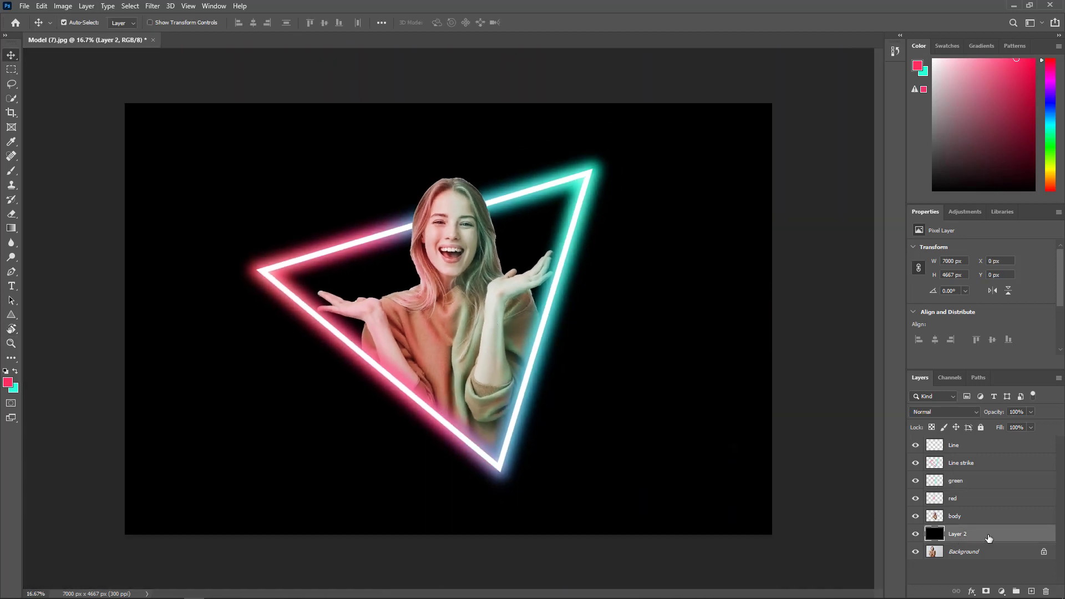
pyautogui.doubleClick(988, 537)
pyautogui.click(638, 361)
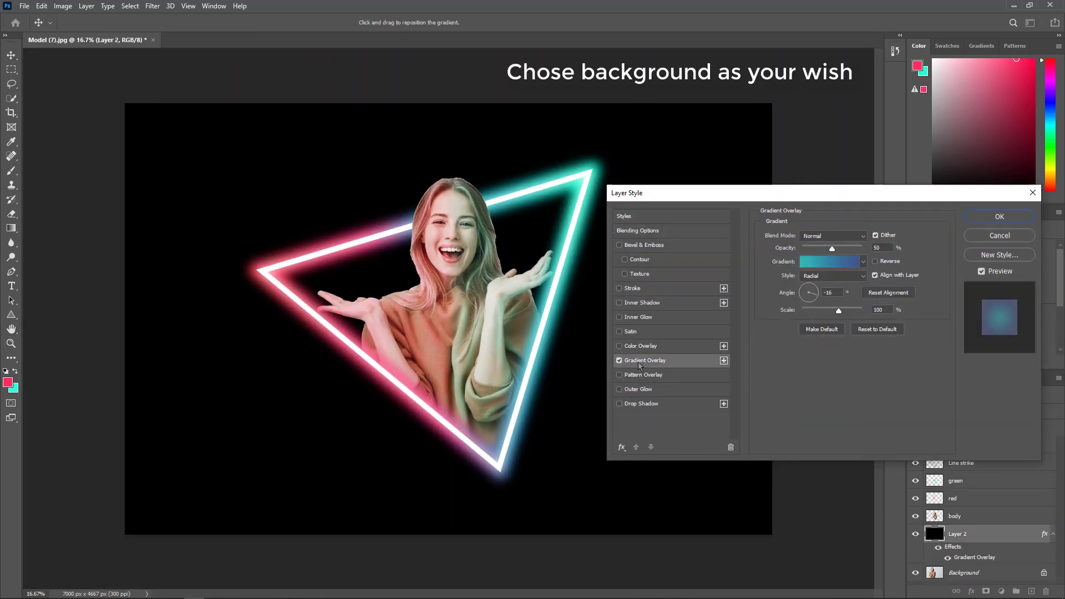
pyautogui.click(860, 277)
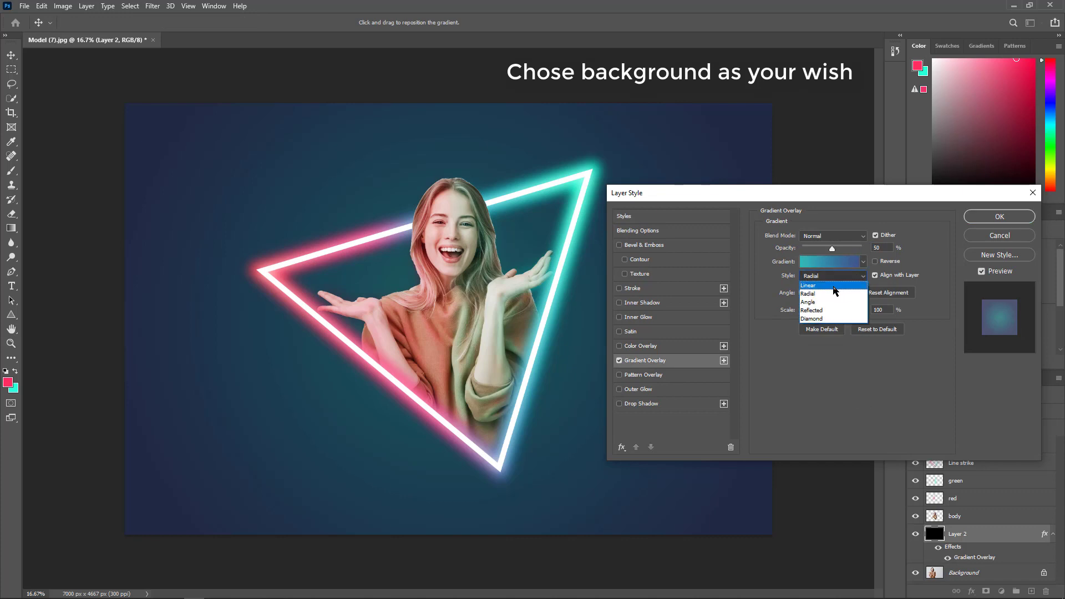
pyautogui.click(845, 287)
# Try several gradient presets, including ones from the Cloud group, on the background's Gradient Overlay.
pyautogui.click(863, 262)
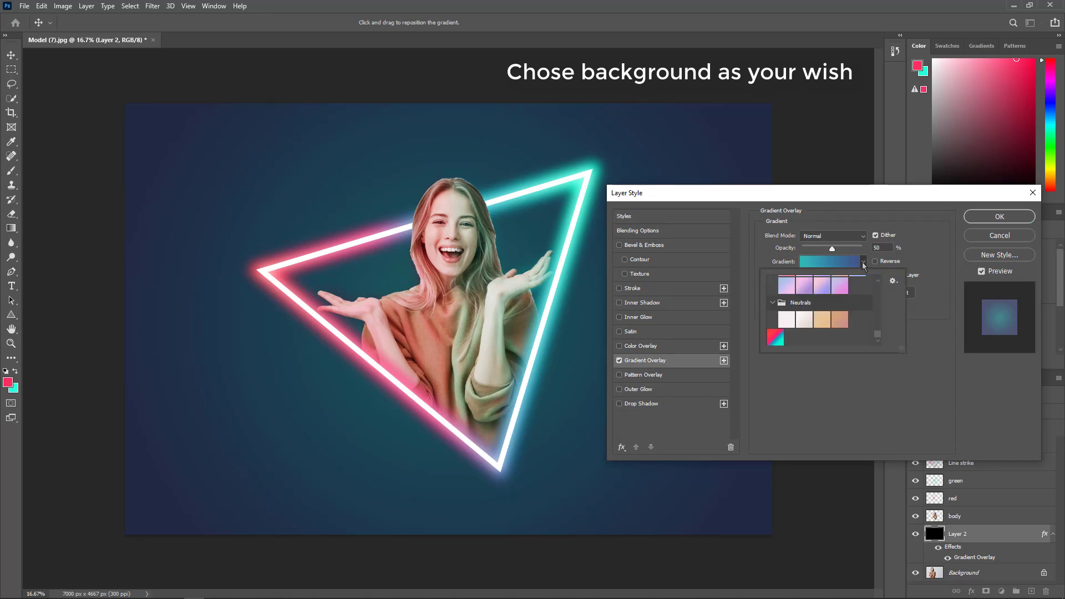
pyautogui.scroll(1, 836, 322)
pyautogui.click(822, 312)
pyautogui.scroll(2, 810, 314)
pyautogui.click(809, 314)
pyautogui.scroll(4, 815, 319)
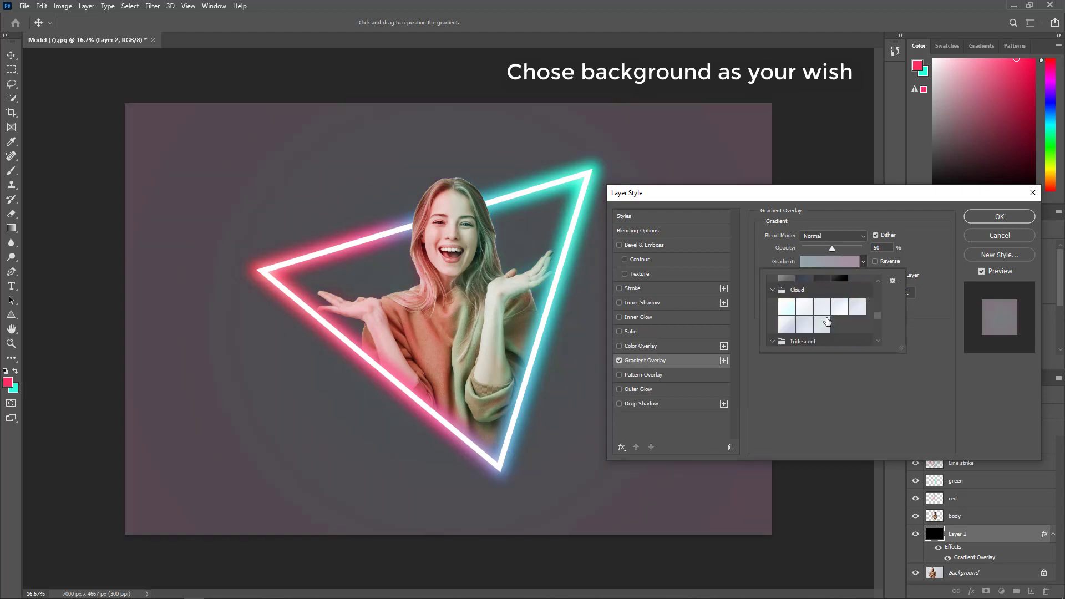
pyautogui.click(825, 325)
pyautogui.scroll(2, 831, 317)
pyautogui.click(839, 309)
pyautogui.click(807, 327)
pyautogui.click(823, 327)
# Choose the teal-to-blue gradient preset for the background's Gradient Overlay and apply the layer style.
pyautogui.scroll(3, 812, 316)
pyautogui.click(804, 305)
pyautogui.click(838, 305)
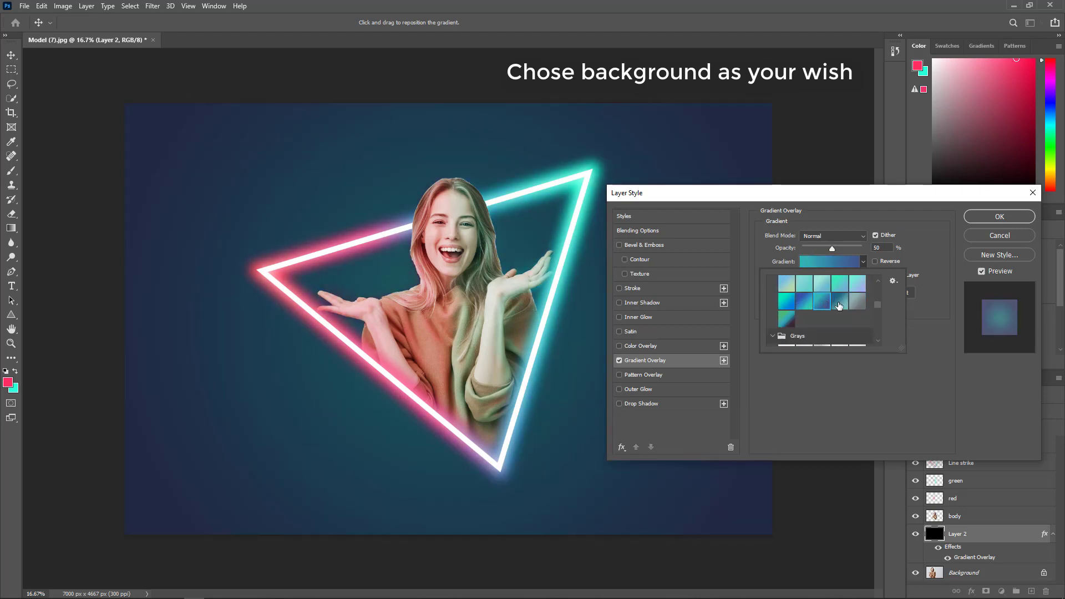
pyautogui.moveTo(756, 320); pyautogui.dragTo(774, 337)
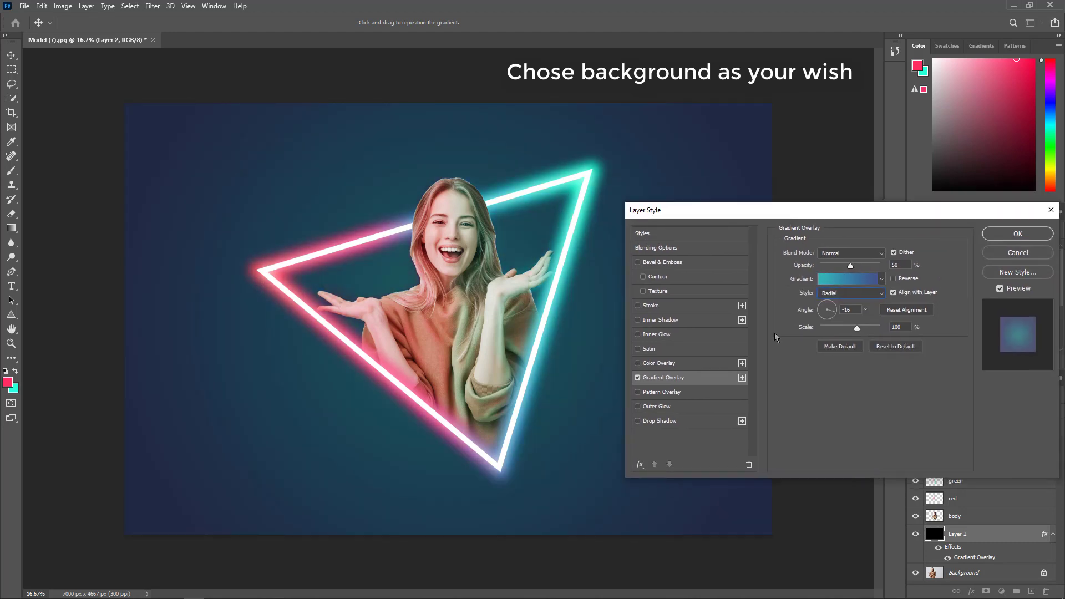
pyautogui.click(1004, 234)
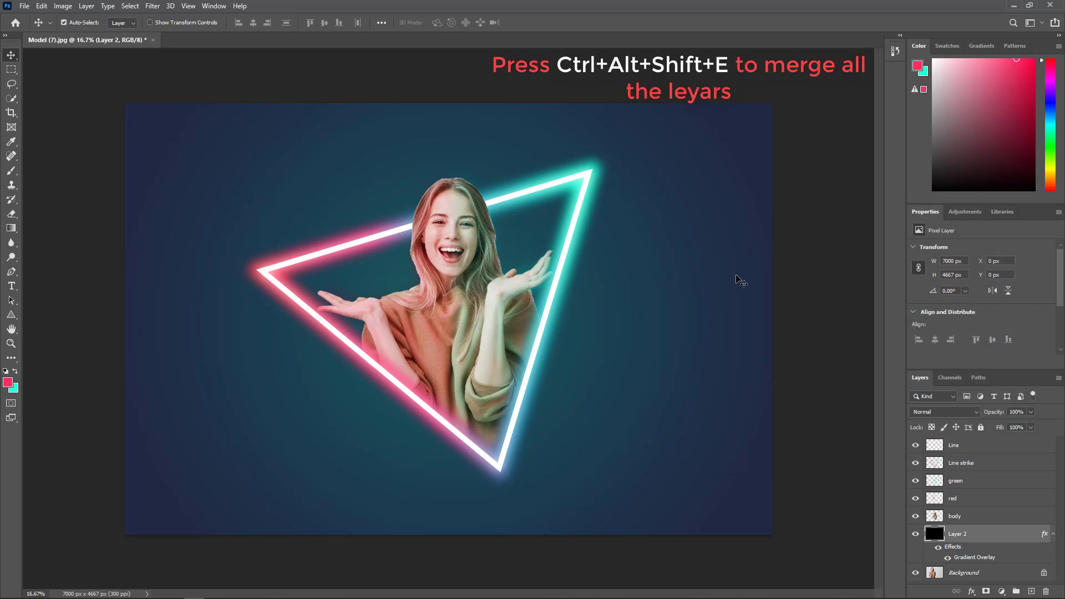
# Stamp all visible layers into a new merged layer on top and hide all the layers beneath it.
pyautogui.hotkey('ctrl', 'alt', 'shift', 'e')
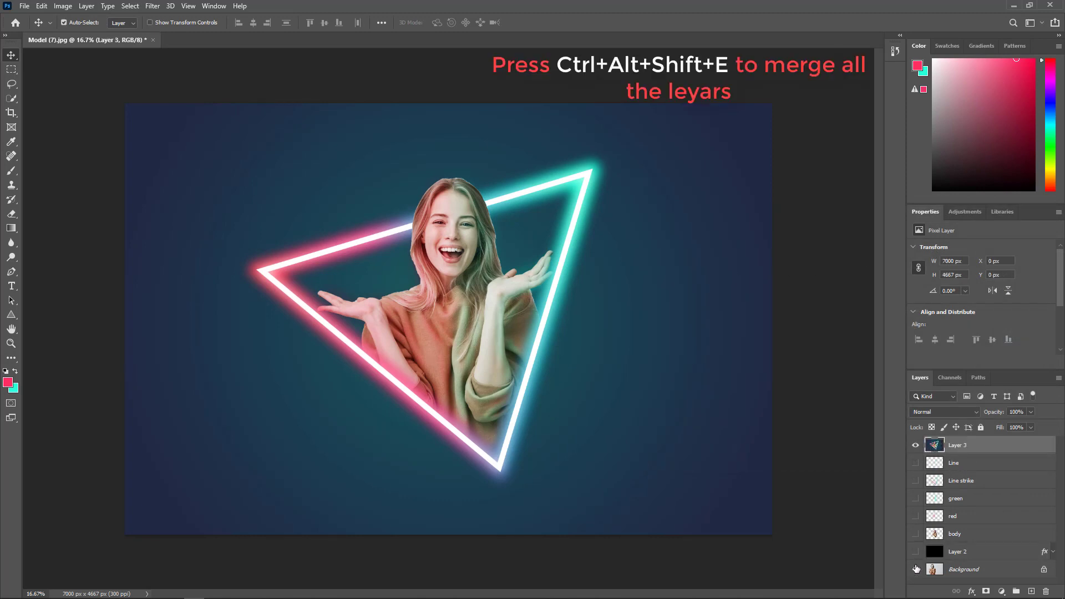
pyautogui.click(916, 447)
pyautogui.click(916, 447)
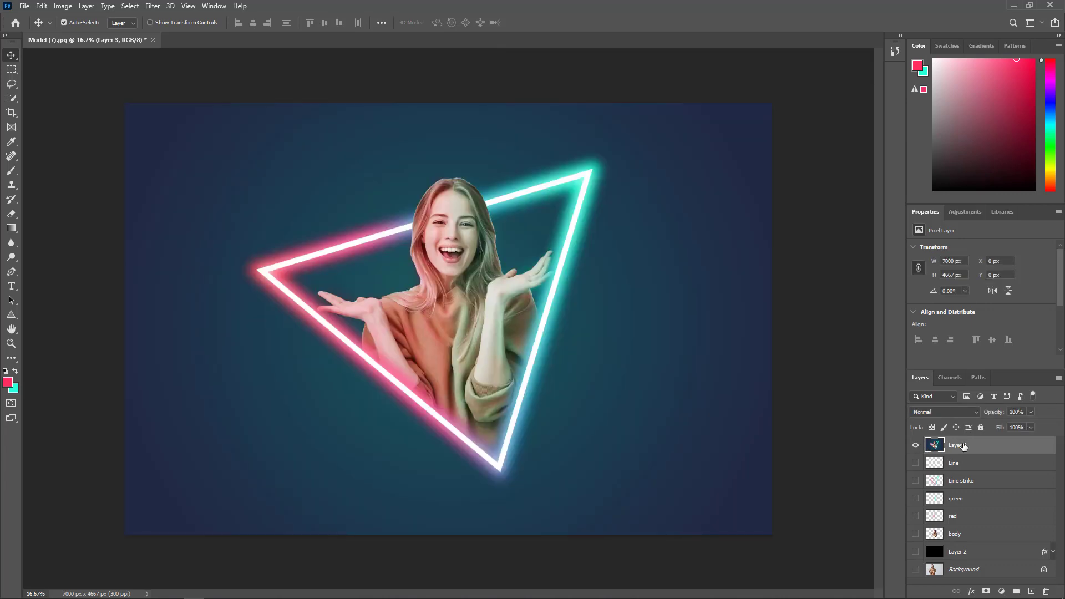
# Apply Camera Raw to the merged layer: Temperature -1, Tint +1, Exposure -0.15, Contrast -13, Highlights -4, Shadows +15, Whites -17 and slightly lower Blacks.
pyautogui.click(153, 6)
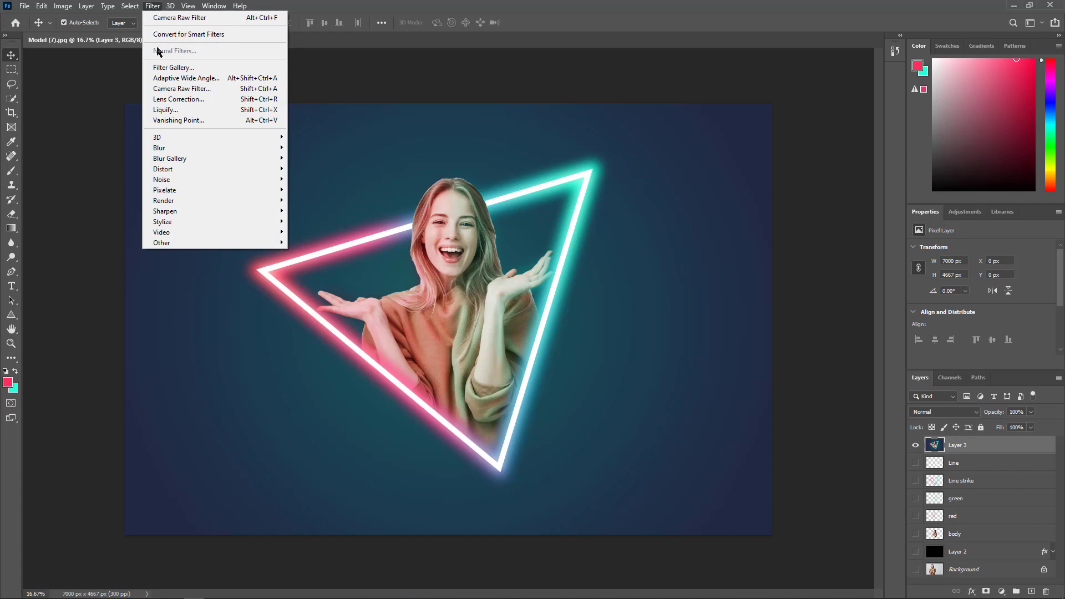
pyautogui.click(214, 91)
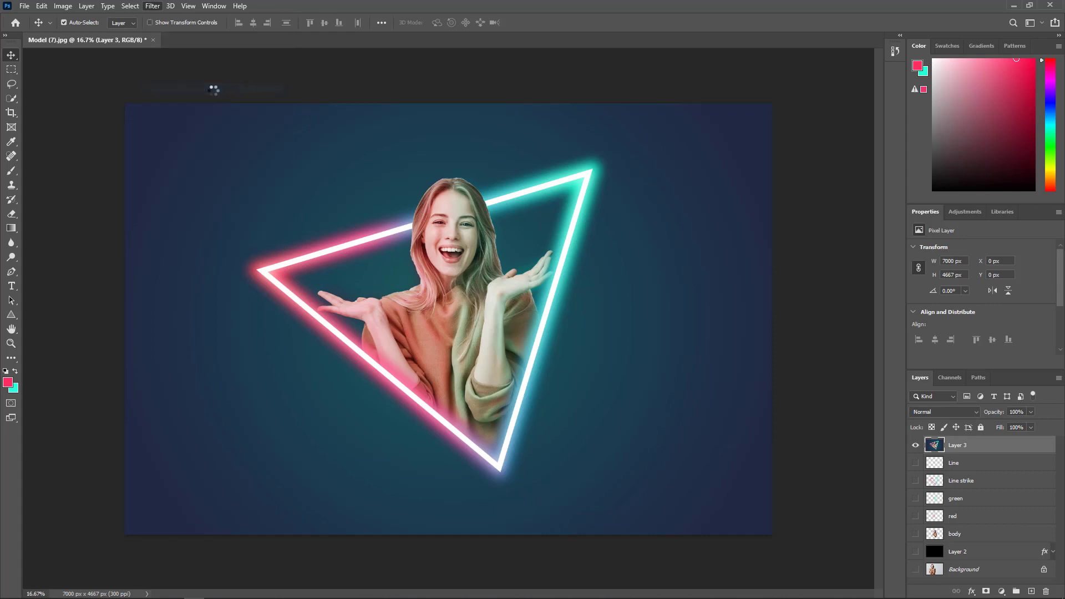
pyautogui.moveTo(863, 273); pyautogui.dragTo(862, 272)
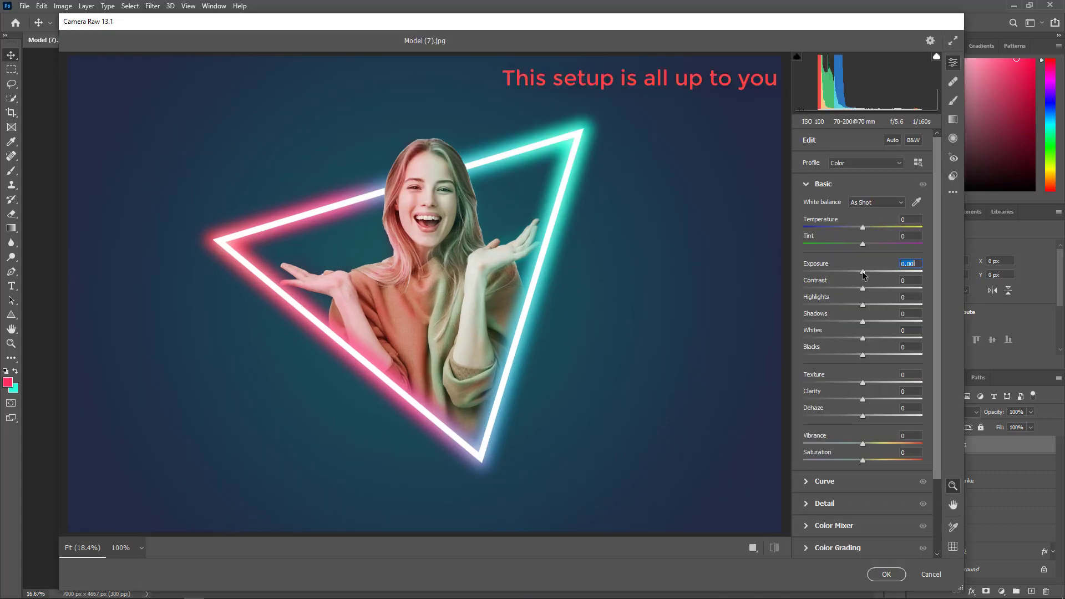
pyautogui.moveTo(863, 229); pyautogui.dragTo(861, 305)
pyautogui.moveTo(862, 322); pyautogui.dragTo(860, 355)
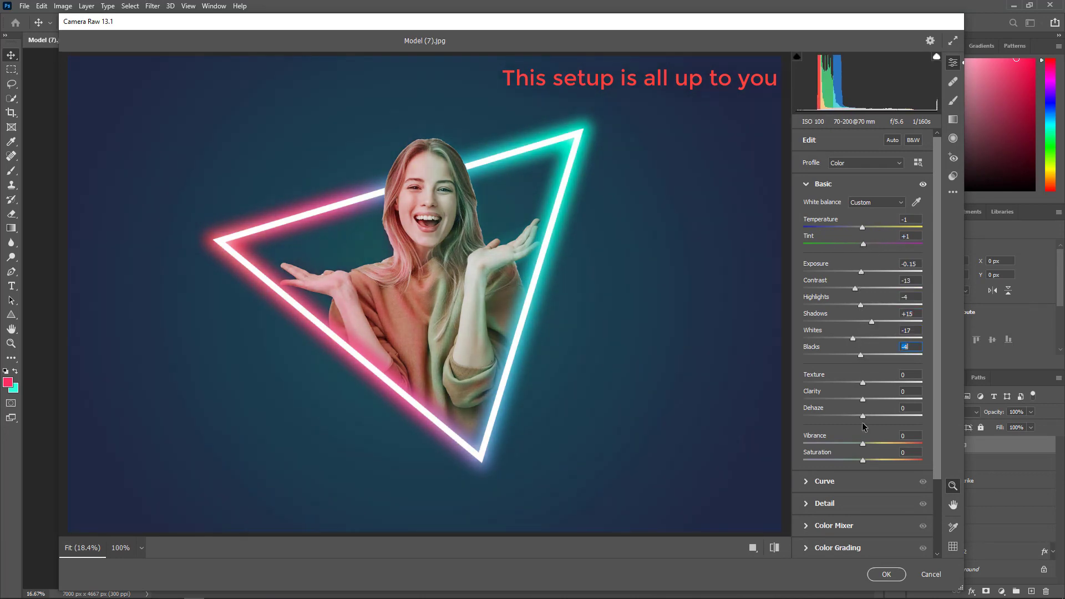
pyautogui.click(887, 573)
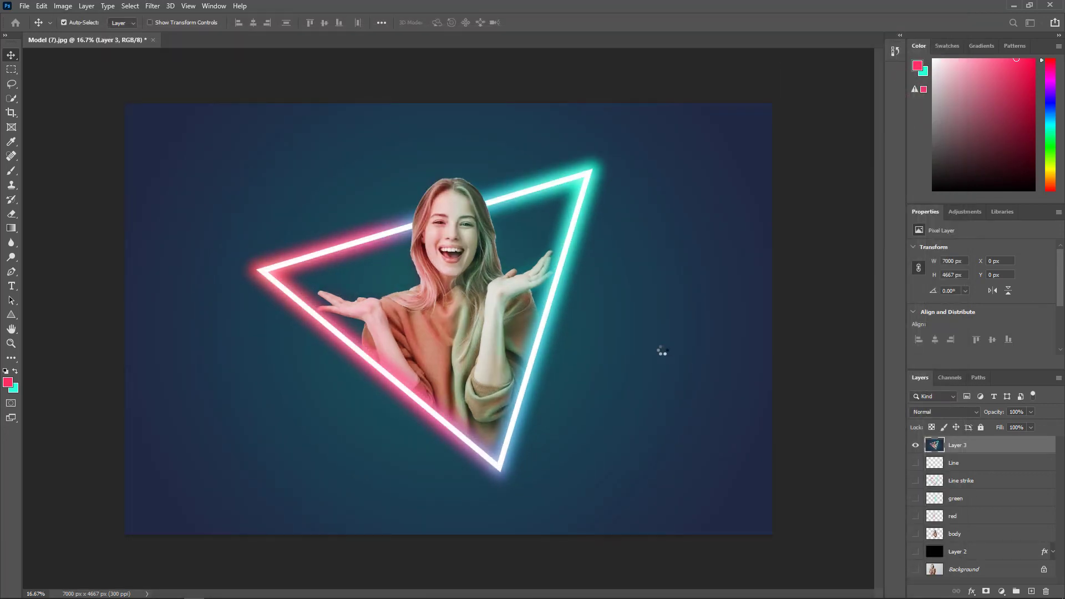
# Export the finished image with Export As to the Music folder under the name Model (7).jpg.
pyautogui.click(25, 5)
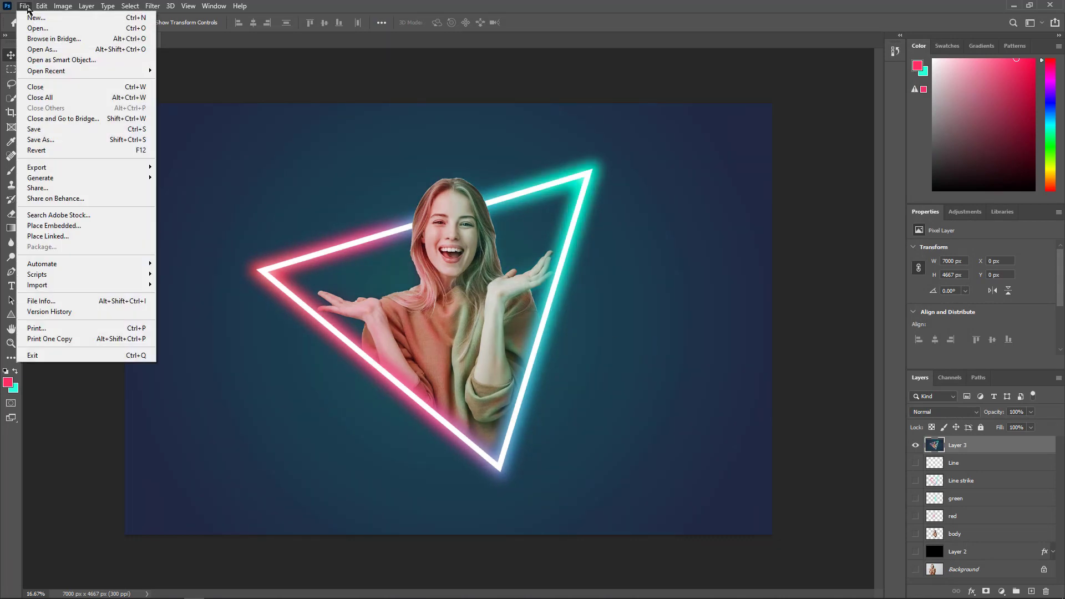
pyautogui.moveTo(83, 166)
pyautogui.click(216, 178)
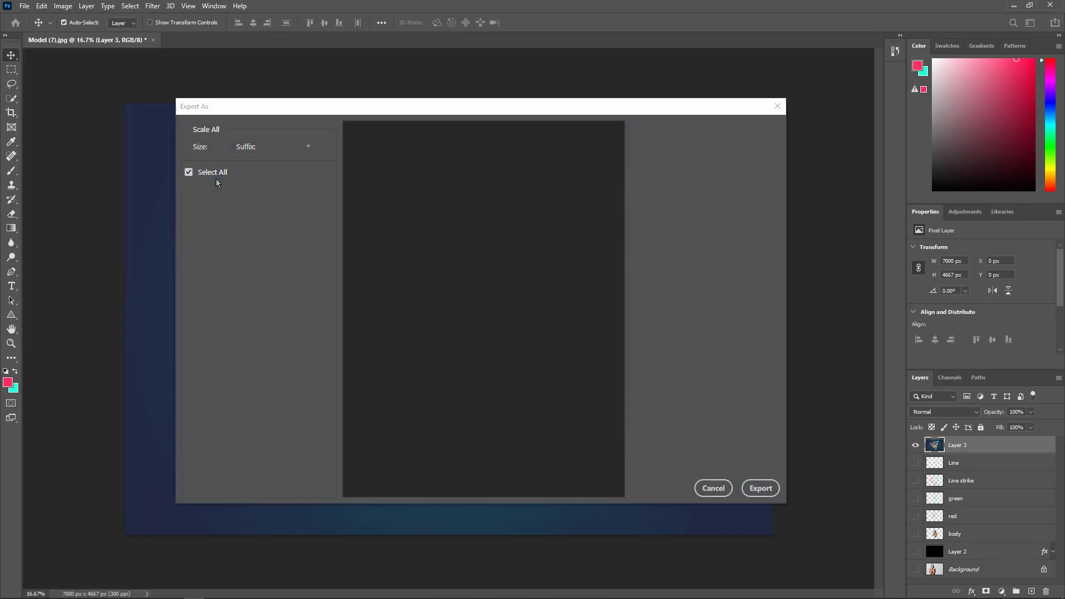
pyautogui.click(761, 488)
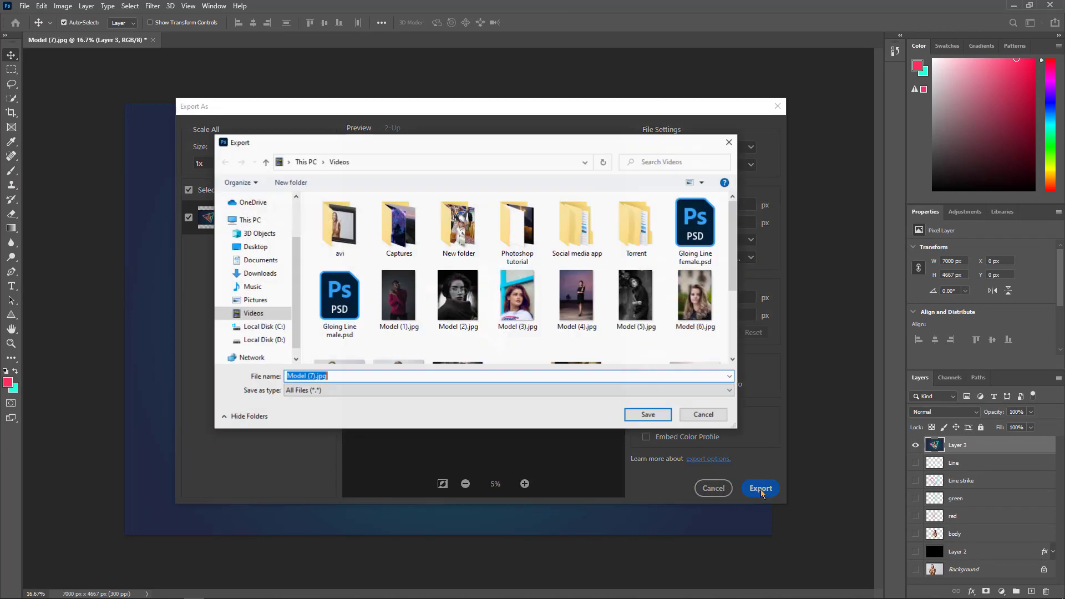
pyautogui.click(638, 412)
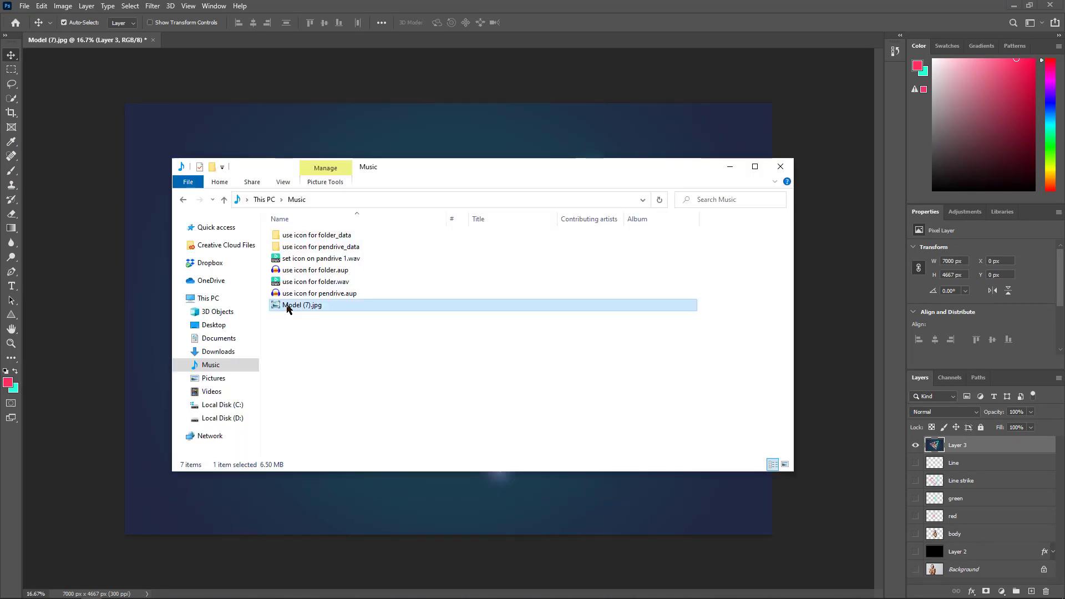
# Open the exported Model (7).jpg in Windows Photo Viewer and inspect the finished picture.
pyautogui.doubleClick(287, 306)
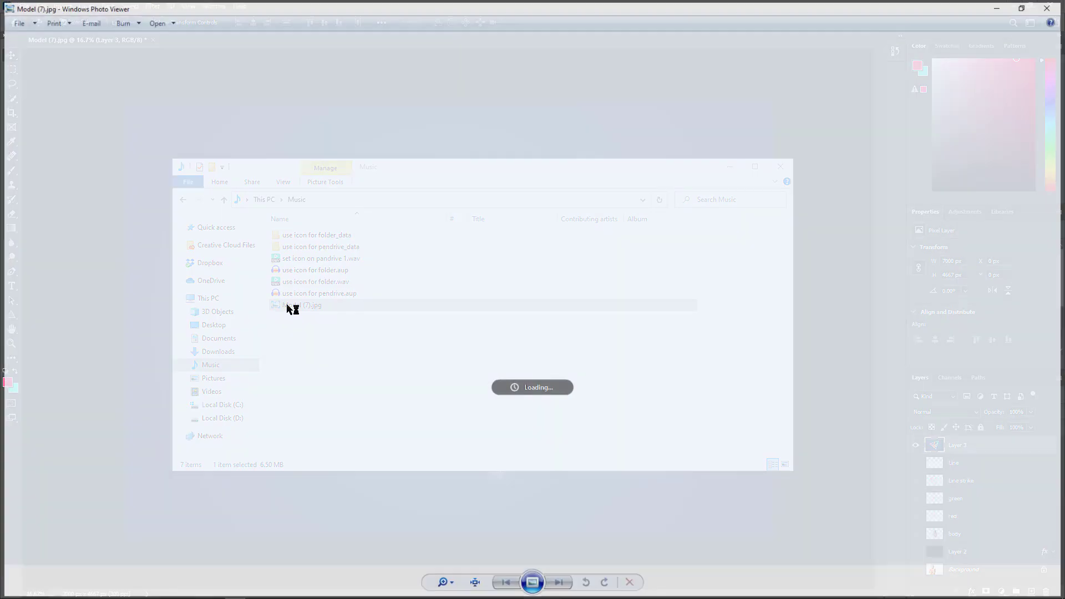
pyautogui.scroll(2, 580, 234)
pyautogui.scroll(-2, 580, 234)
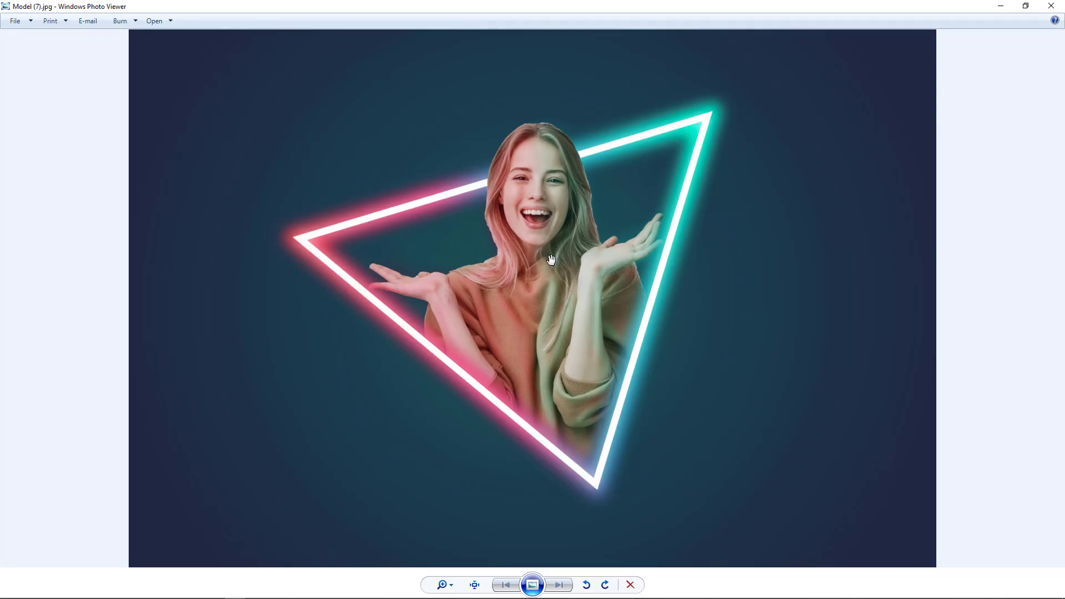